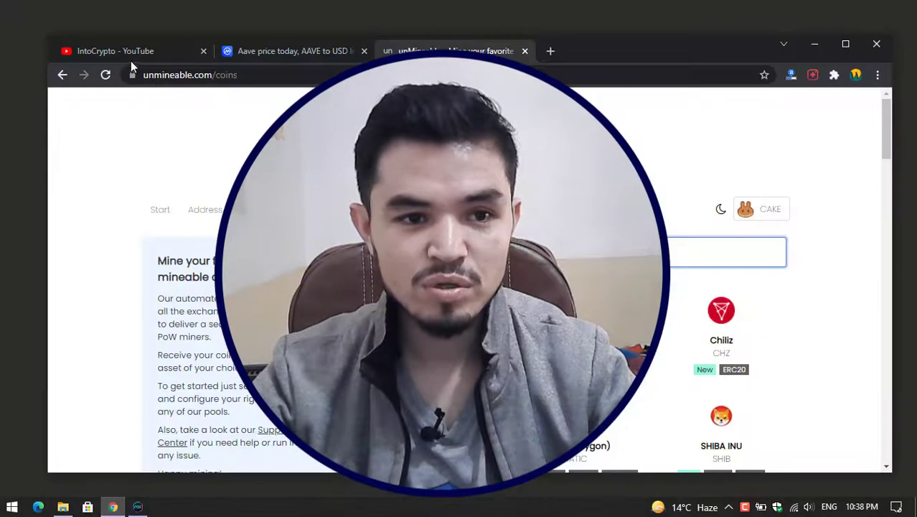
- Look over the IntoCrypto YouTube channel's home page, including its recent and popular uploads
click(133, 56)
scroll(188, 375, down, 1)
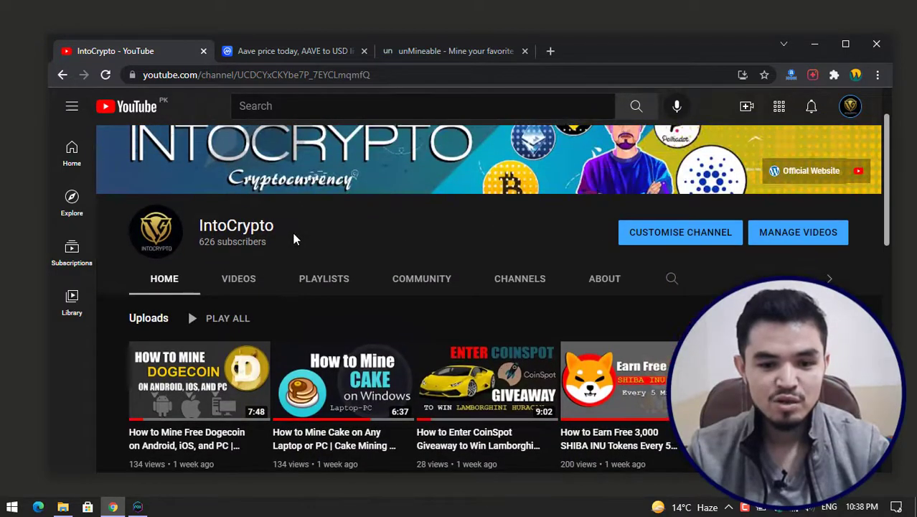
scroll(294, 239, down, 1)
scroll(295, 239, down, 2)
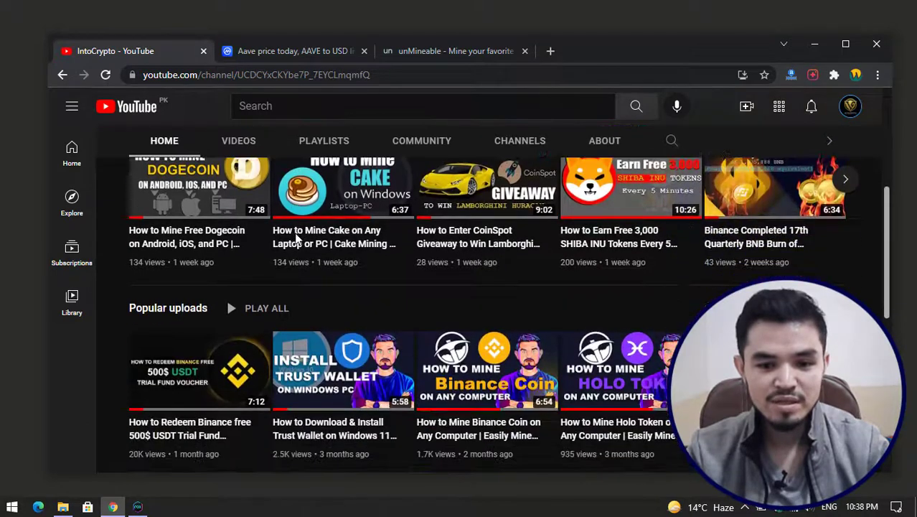
scroll(295, 239, up, 3)
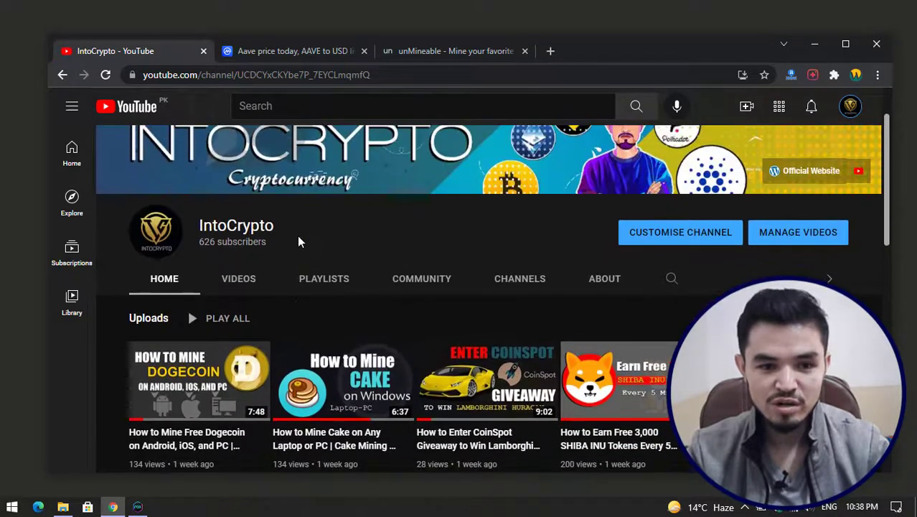
scroll(297, 235, up, 1)
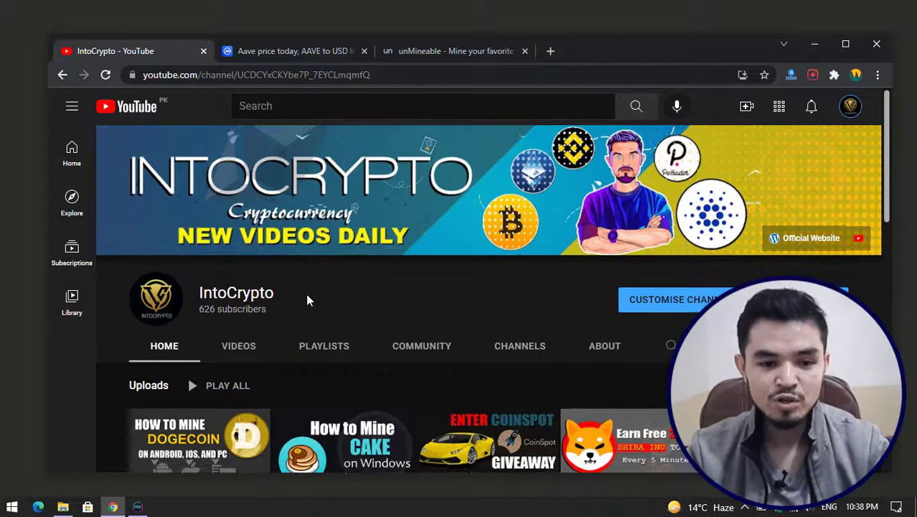
- Check the current Aave (AAVE) price on its CoinMarketCap page
click(262, 56)
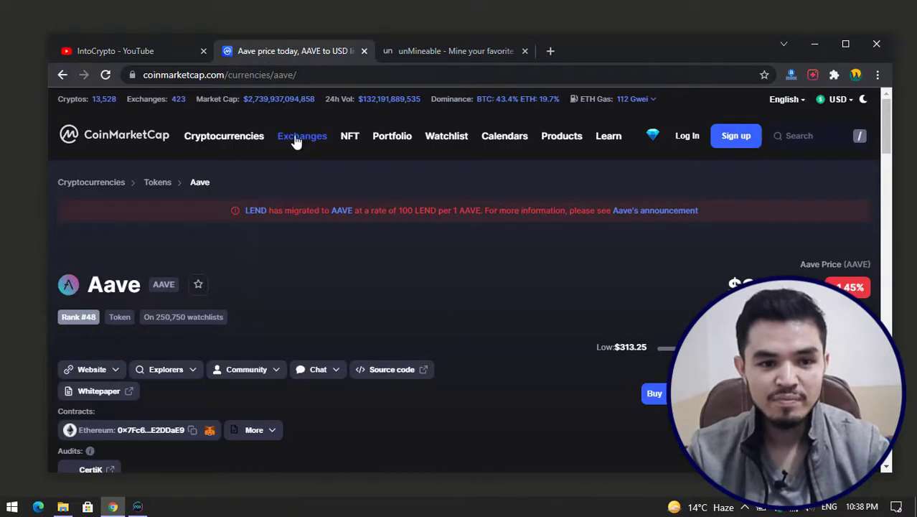
mouse_move(297, 139)
scroll(587, 246, down, 1)
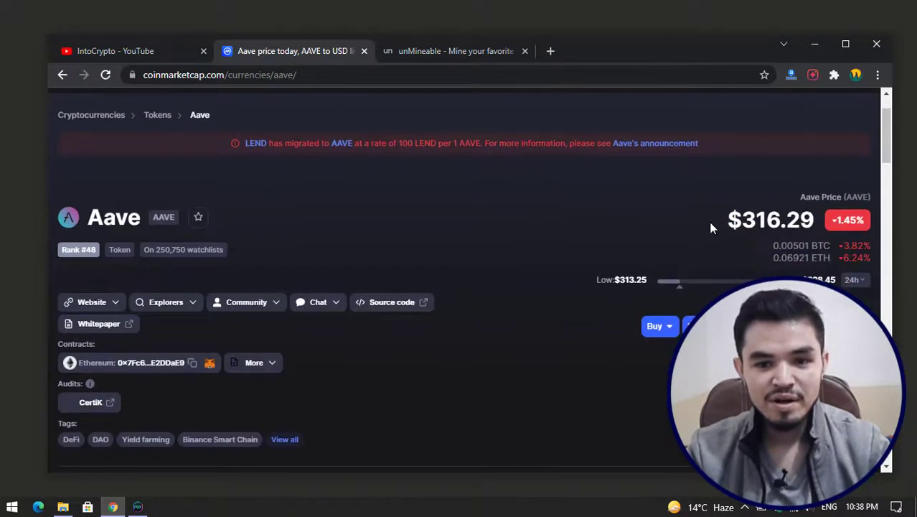
scroll(316, 169, up, 1)
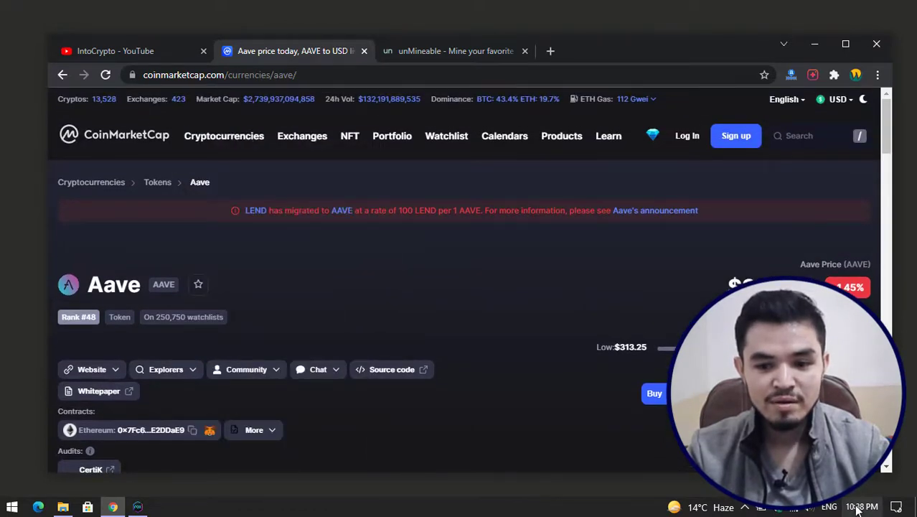
mouse_move(856, 509)
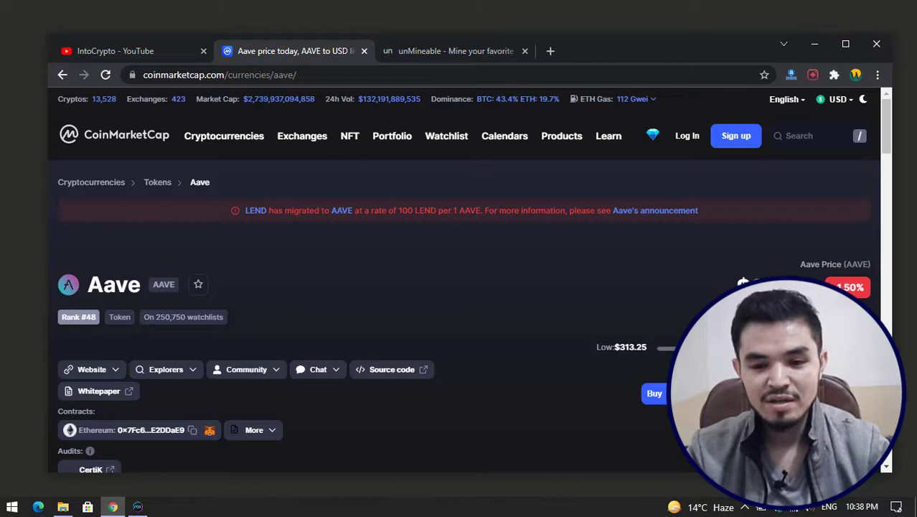
- Examine Aave's USD price chart, market figures and social price estimates on CoinMarketCap
scroll(639, 315, down, 10)
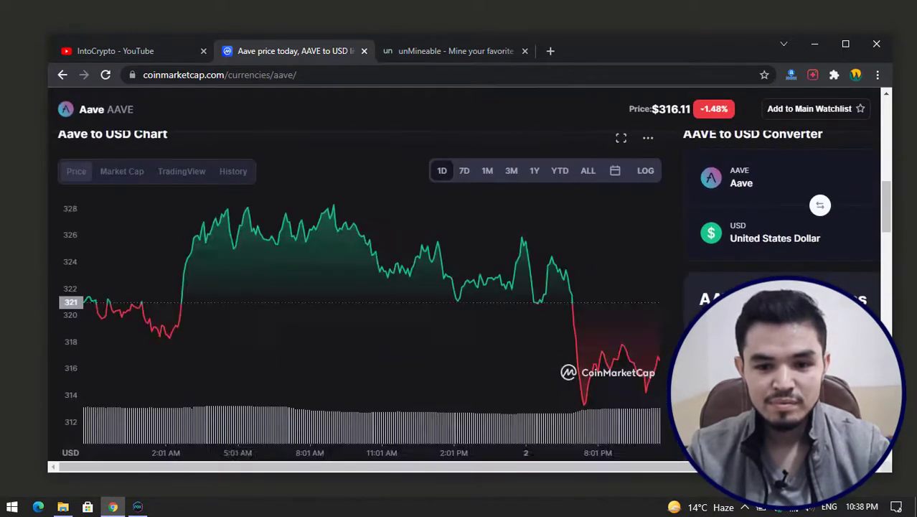
scroll(639, 315, down, 3)
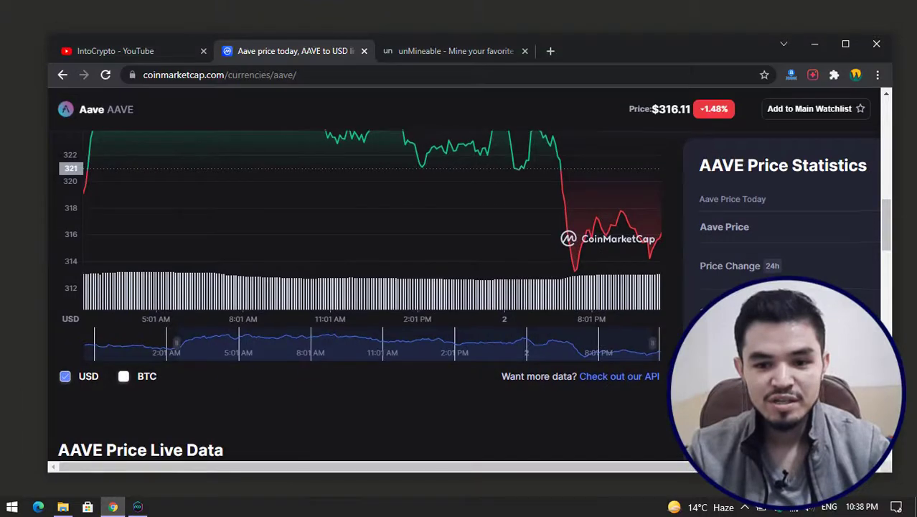
scroll(430, 287, up, 2)
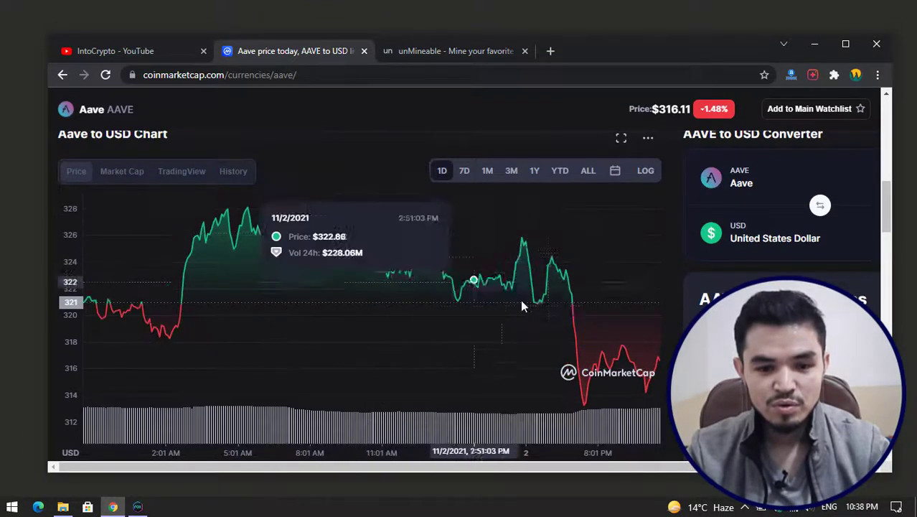
scroll(528, 287, down, 4)
scroll(537, 276, down, 6)
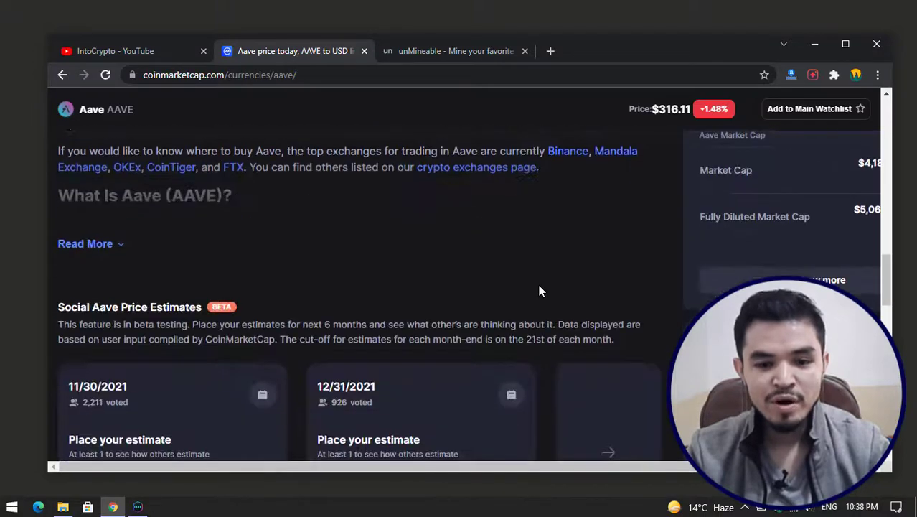
scroll(431, 237, up, 6)
scroll(435, 232, up, 3)
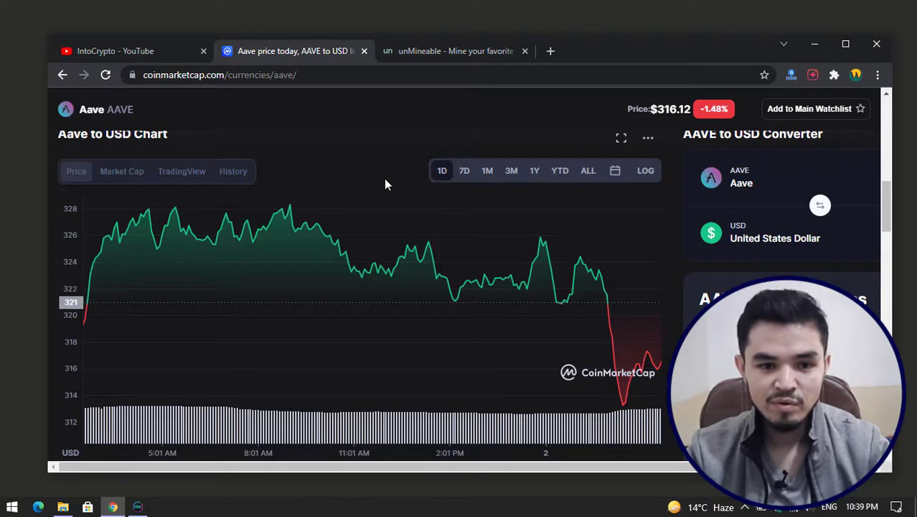
scroll(385, 180, up, 6)
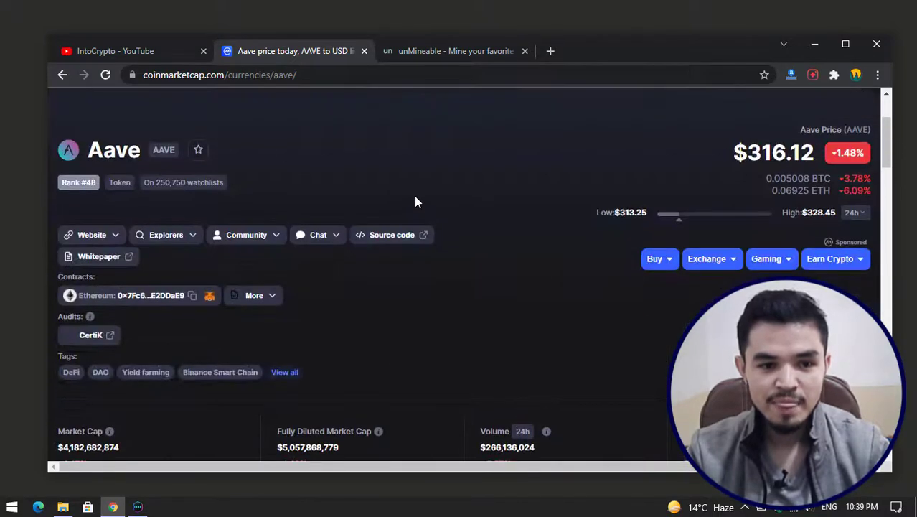
scroll(415, 202, up, 1)
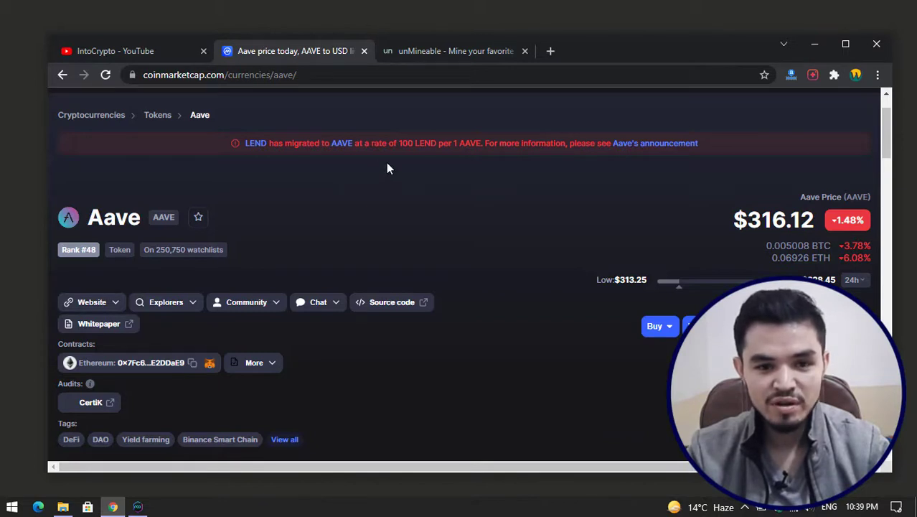
scroll(409, 176, up, 1)
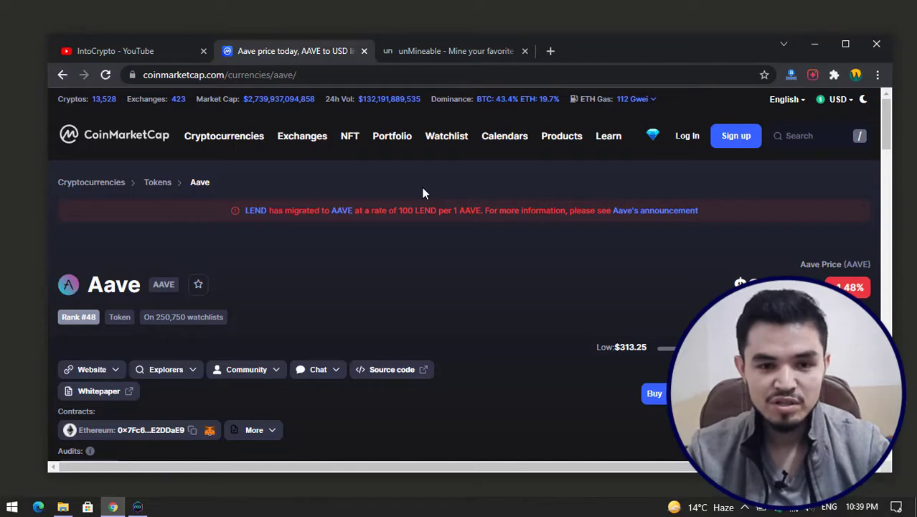
- Find Aave and its supported networks in unMineable's list of coins
click(422, 55)
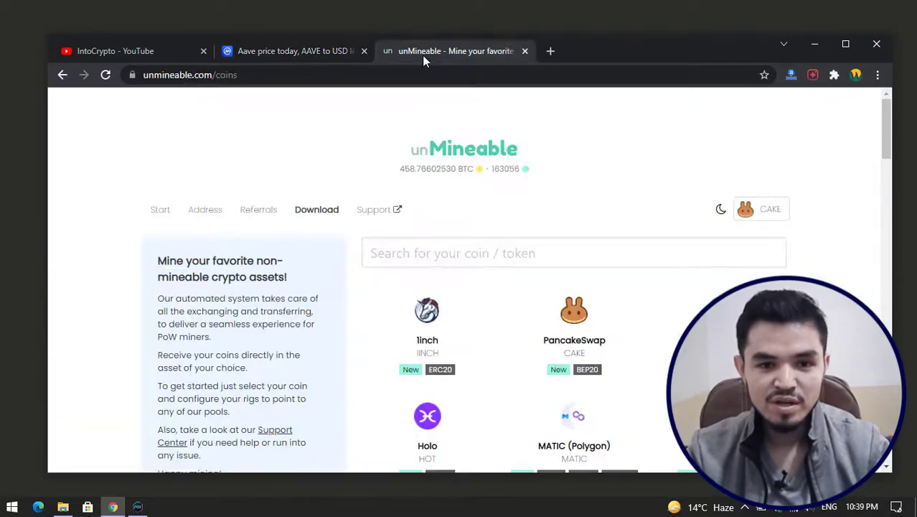
scroll(549, 273, down, 4)
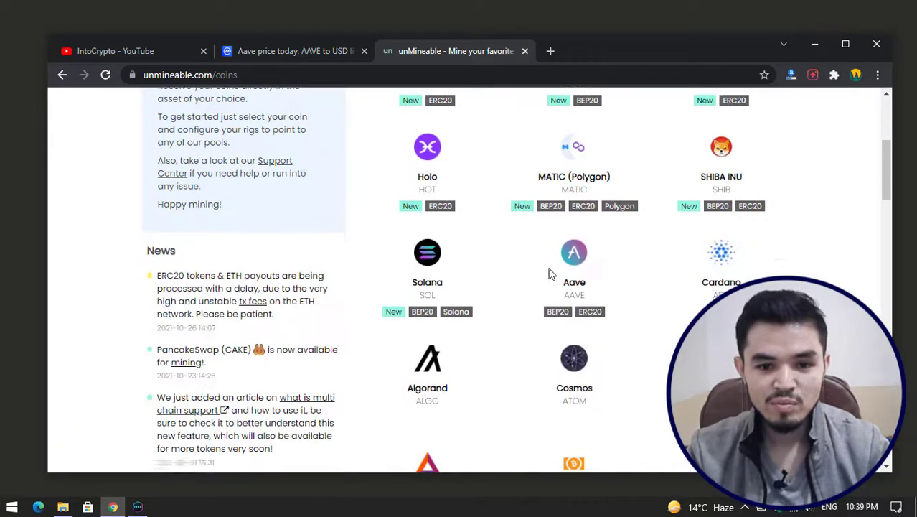
scroll(560, 277, up, 3)
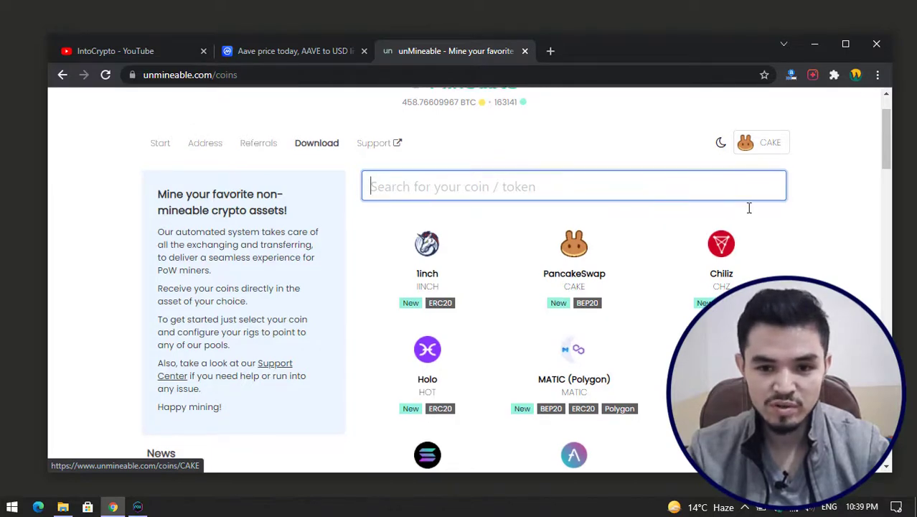
scroll(823, 192, down, 2)
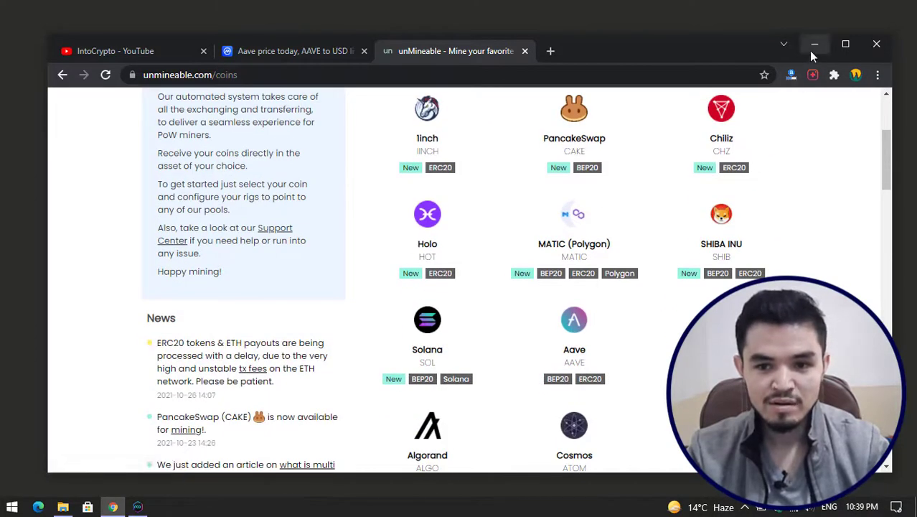
- Minimize the browser and create a new desktop folder named Aave
click(813, 53)
right_click(12, 20)
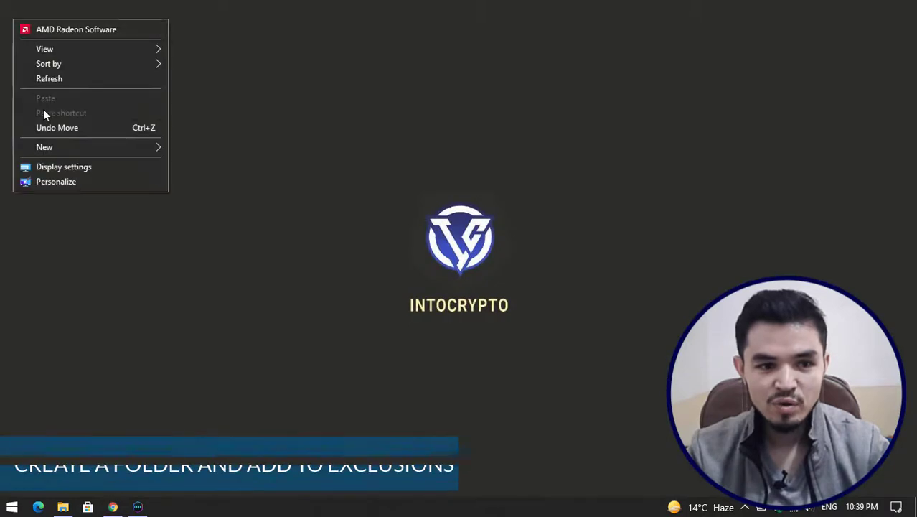
mouse_move(50, 146)
click(229, 151)
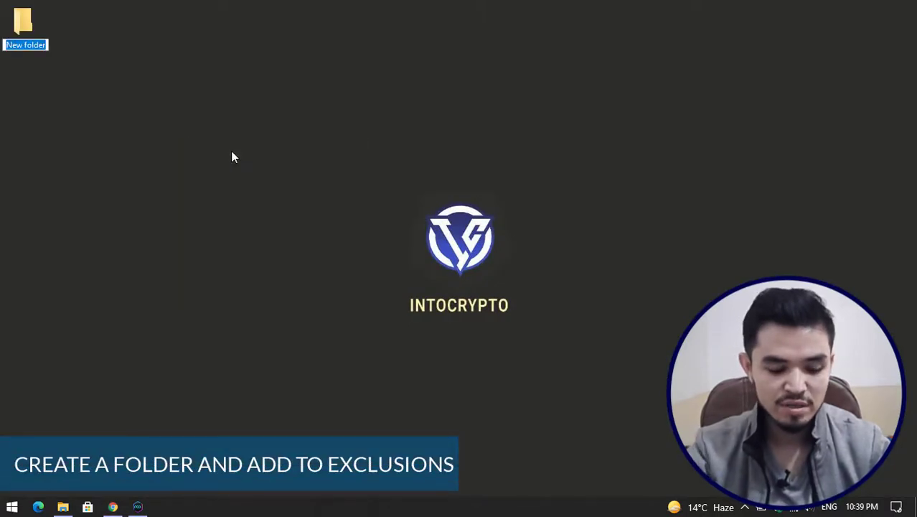
text(Aave)
key(Return)
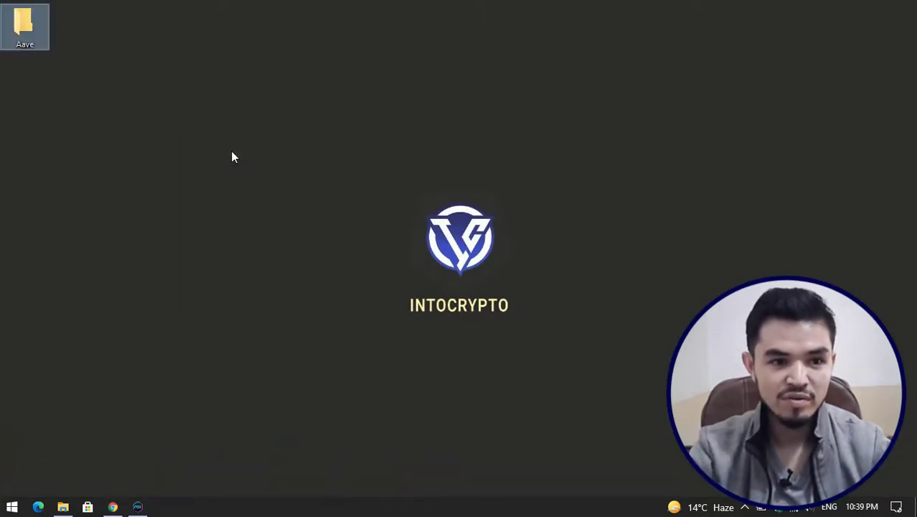
- Open the Microsoft Defender Antivirus exclusions list from the virus & threat protection settings in Windows Security
click(778, 507)
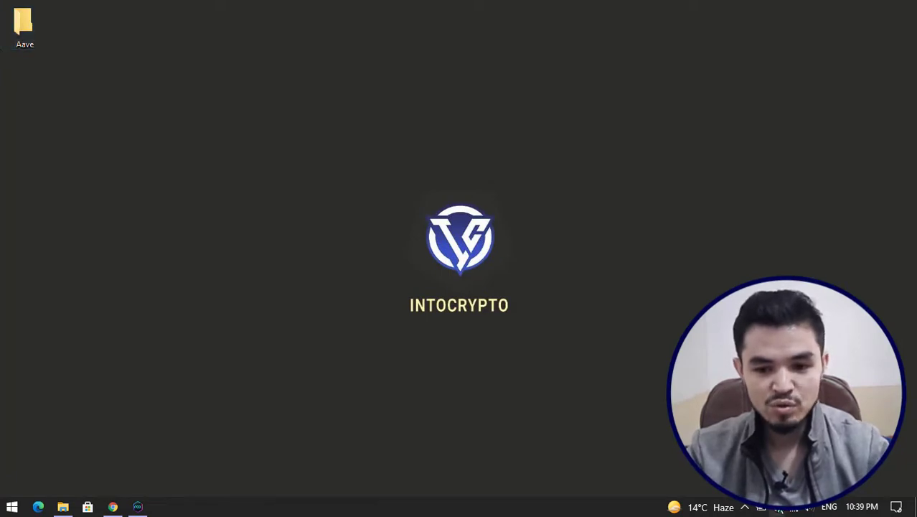
click(371, 236)
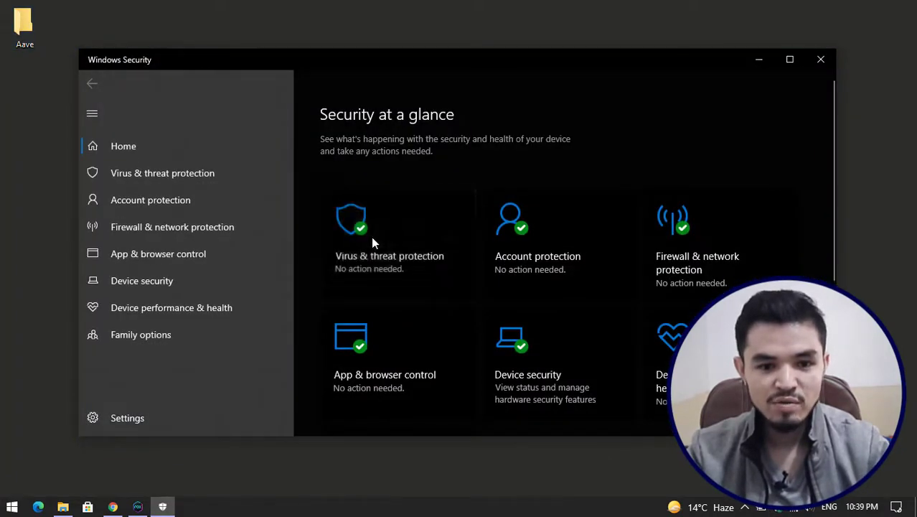
scroll(366, 287, down, 5)
scroll(363, 287, down, 1)
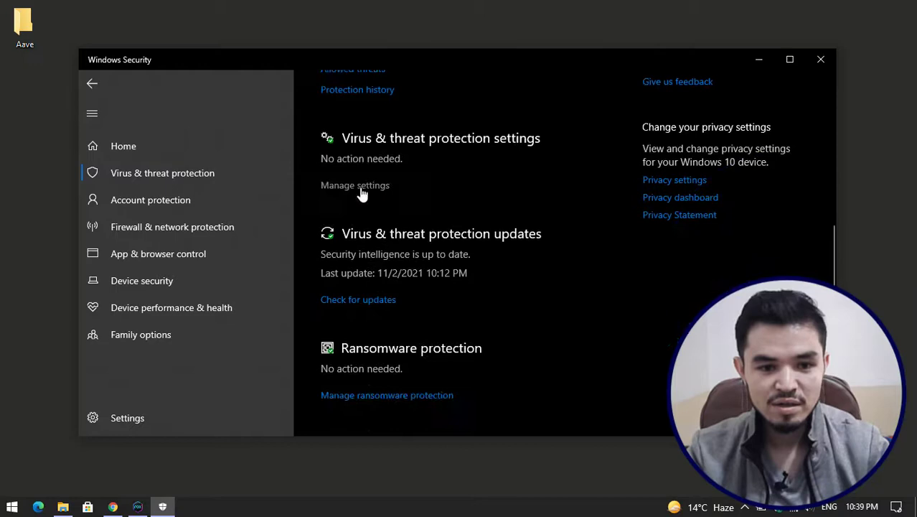
scroll(363, 190, up, 5)
scroll(366, 237, down, 8)
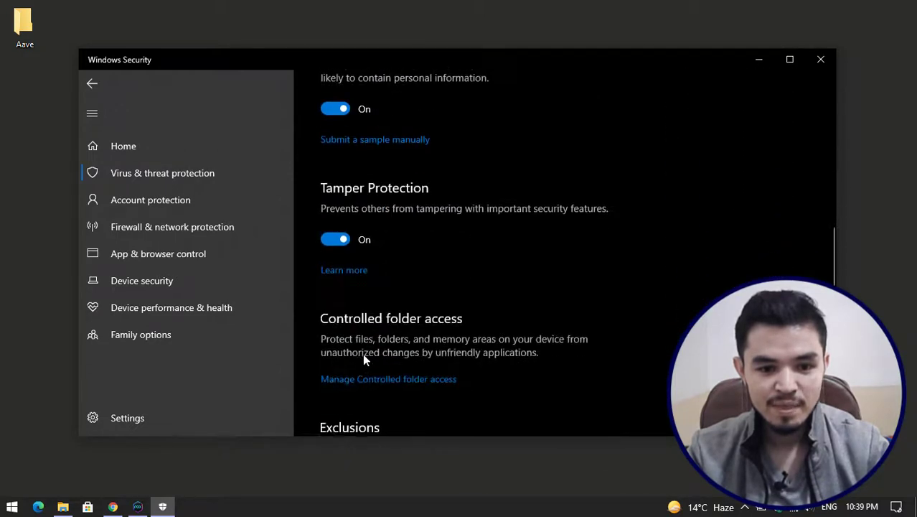
scroll(369, 325, down, 3)
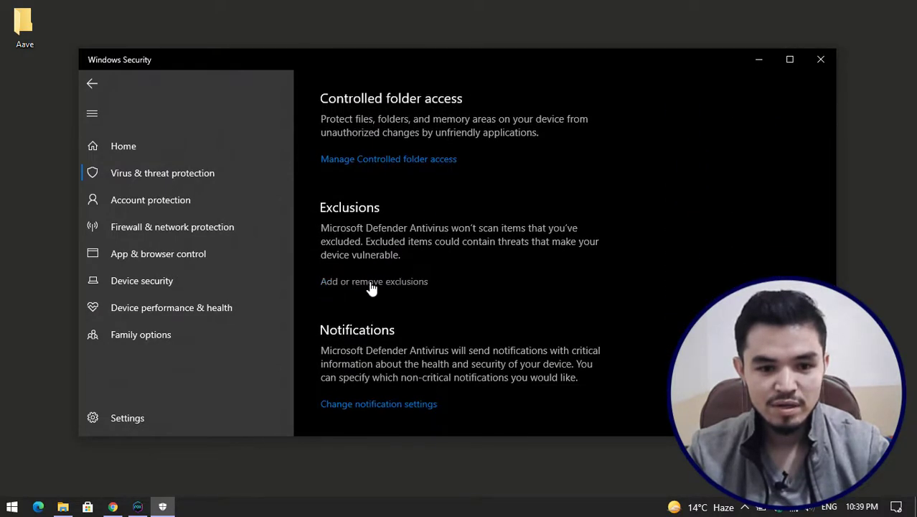
click(372, 286)
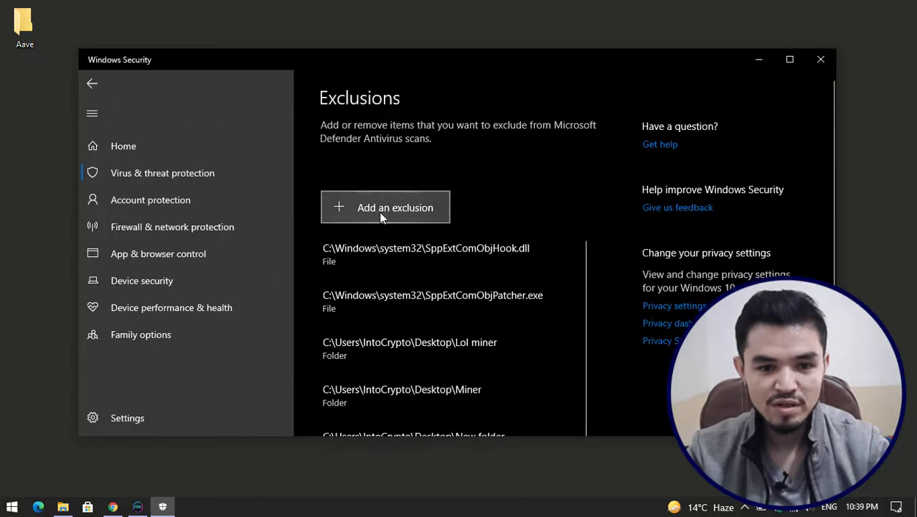
- Add the desktop folder Aave as a folder exclusion and close Windows Security
click(380, 215)
click(386, 262)
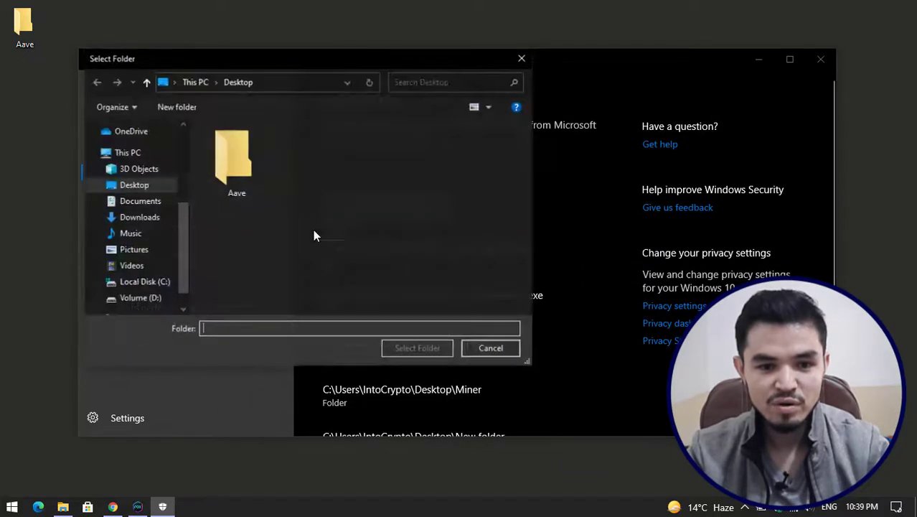
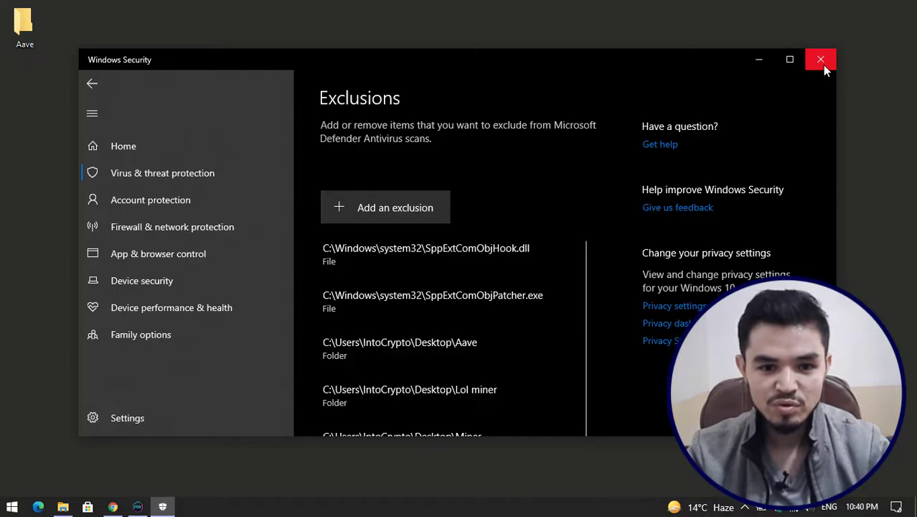
click(823, 65)
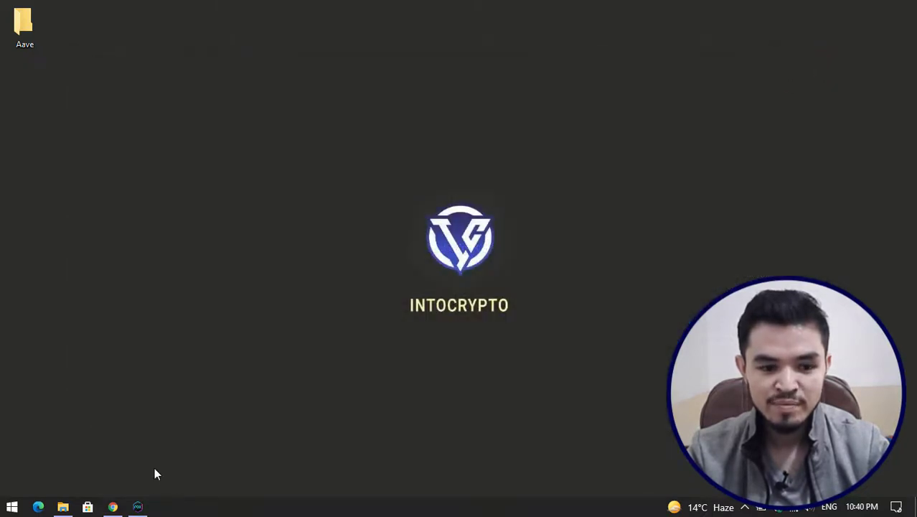
- Switch to the browser and open the Windows downloads on unMineable's miner download page
click(120, 506)
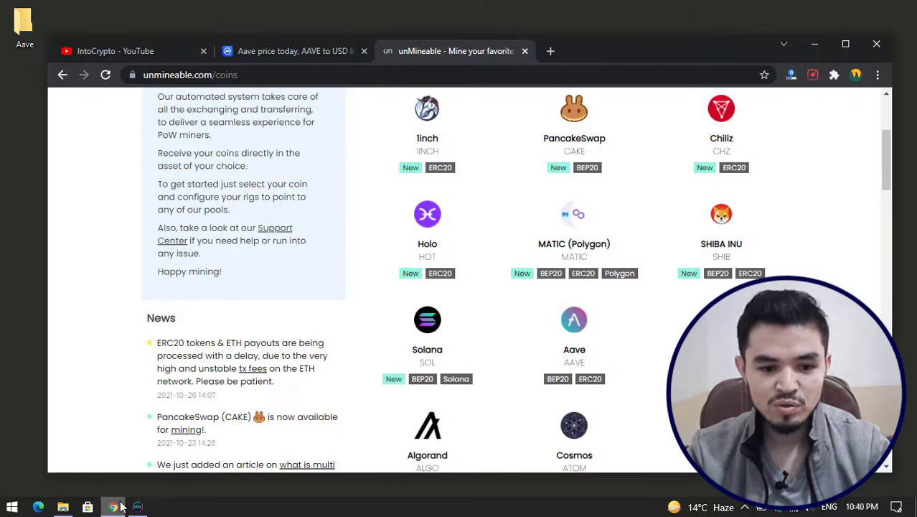
scroll(531, 310, up, 3)
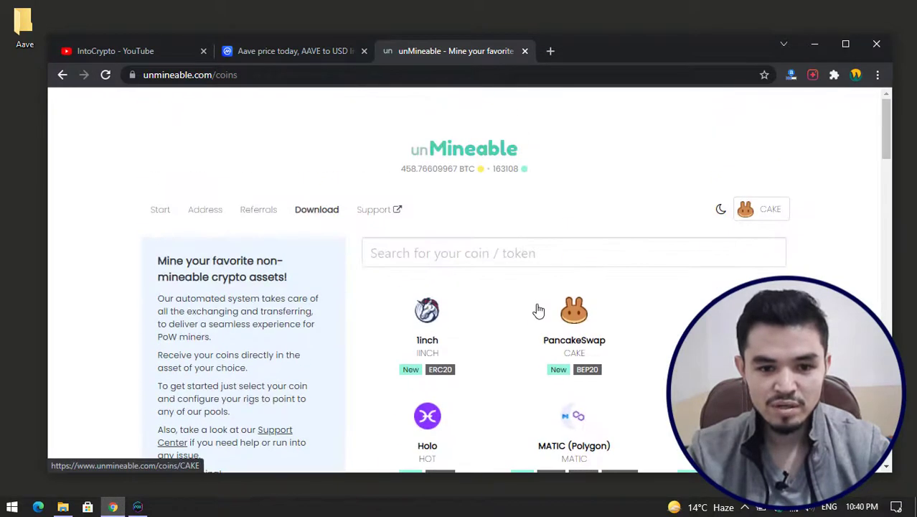
scroll(534, 309, down, 1)
click(327, 146)
scroll(309, 309, down, 5)
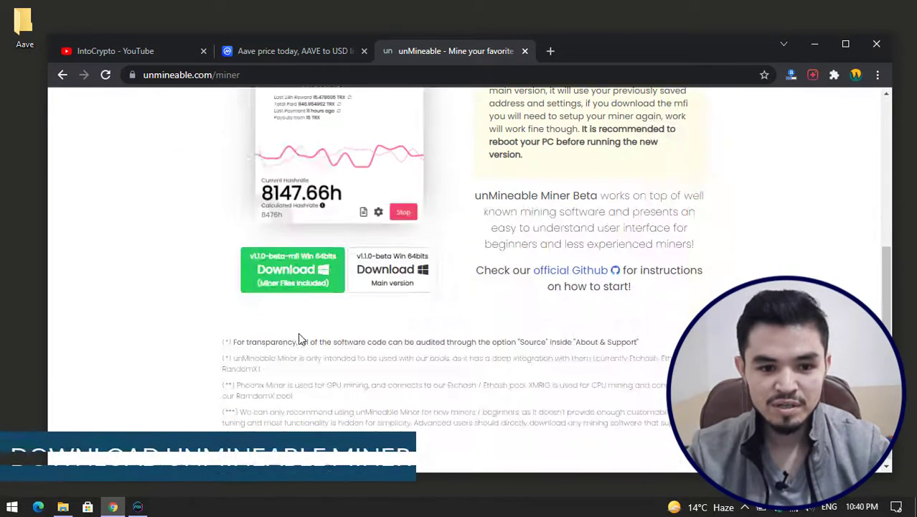
- Download the v1.1.0-beta-mfi Windows miner with miner files included into the desktop folder Aave, and close the download notice
right_click(315, 276)
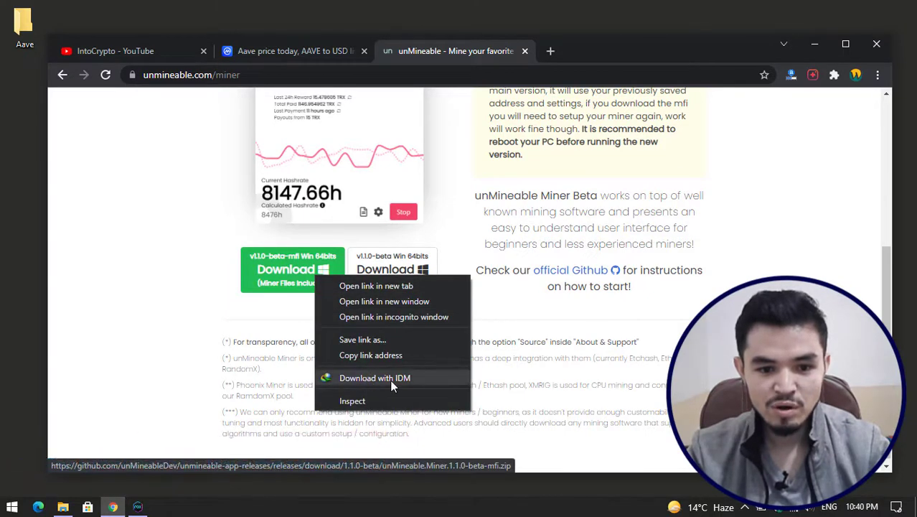
click(375, 340)
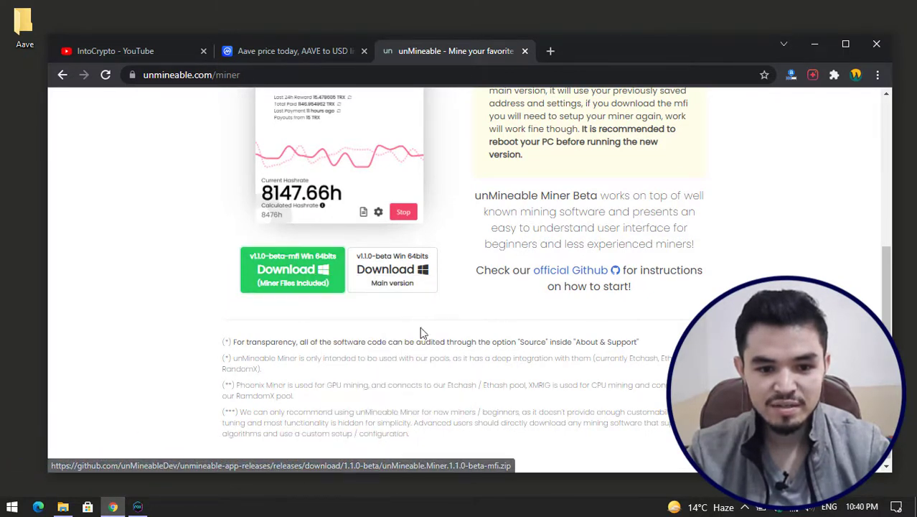
click(335, 281)
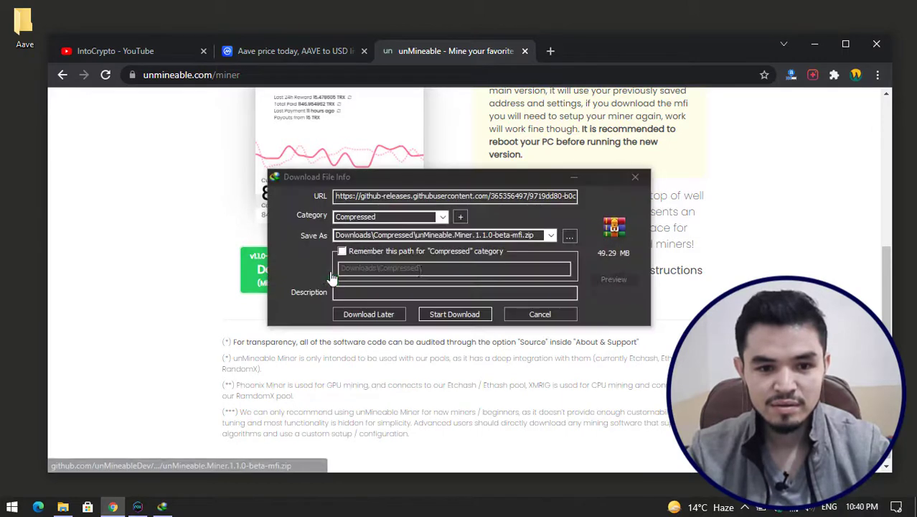
click(568, 236)
click(562, 319)
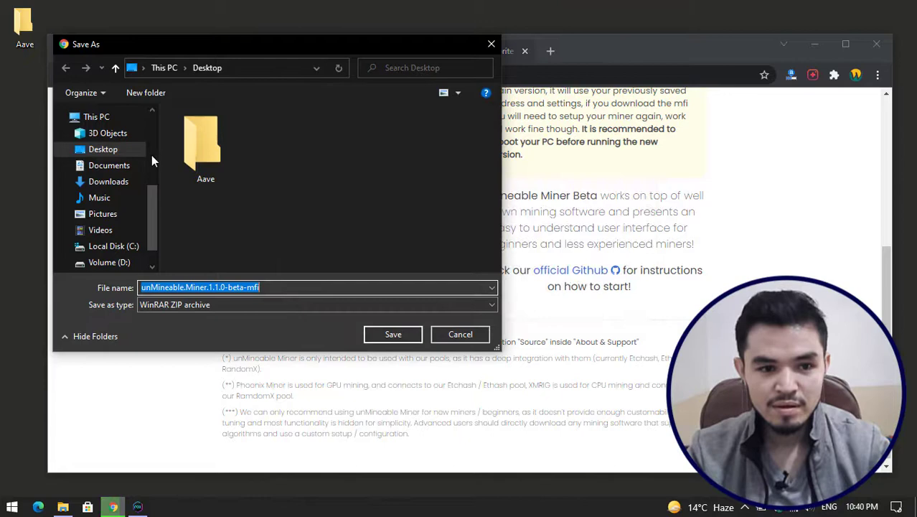
click(193, 148)
double_click(198, 147)
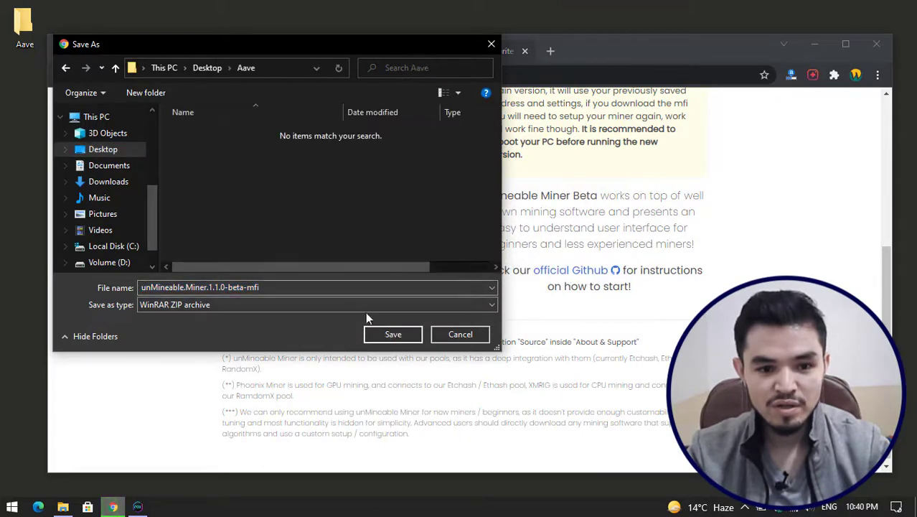
click(393, 334)
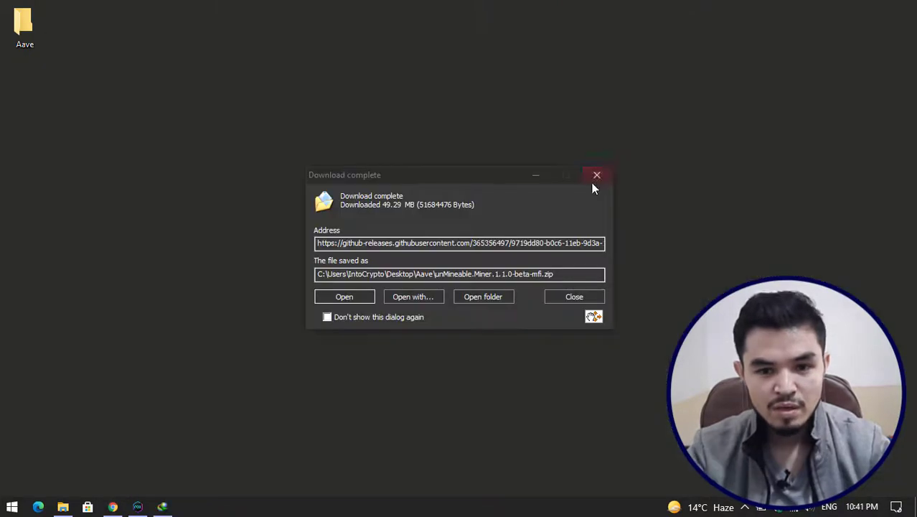
click(595, 176)
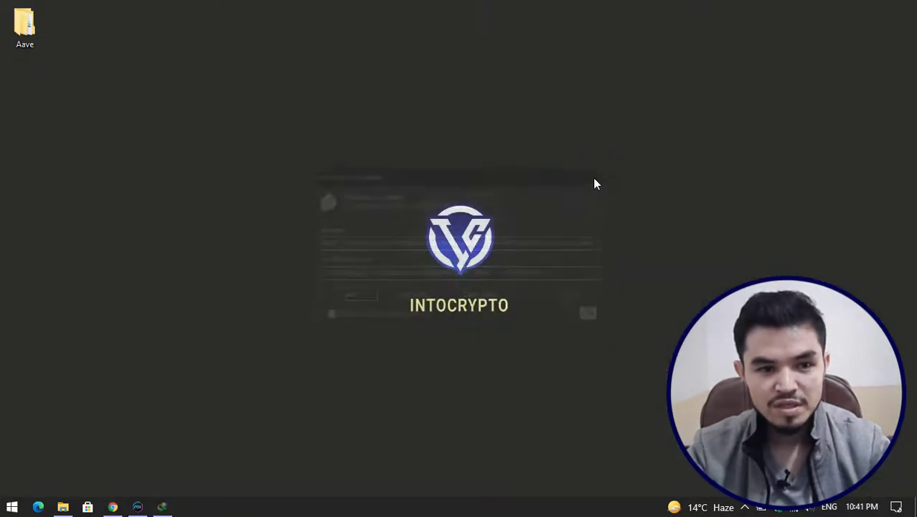
- Open the desktop folder Aave and extract the unMineable.Miner.1.1.0-beta-mfi archive directly into it
double_click(25, 27)
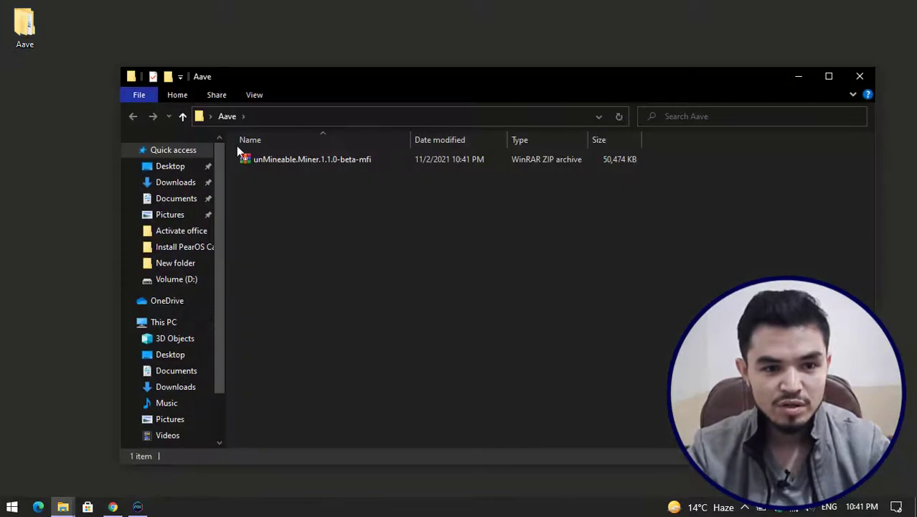
right_click(292, 159)
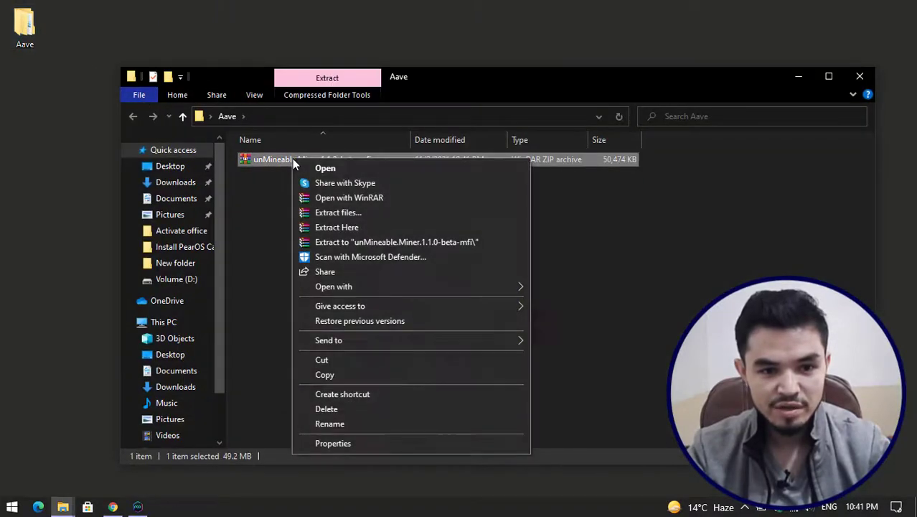
click(341, 230)
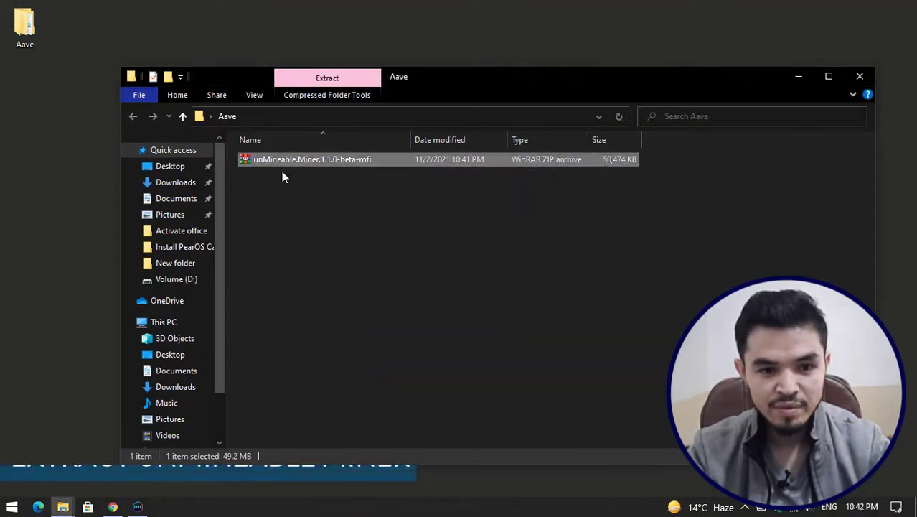
- Launch the extracted unMineable Miner application and continue with CPU as the mining hardware
click(281, 160)
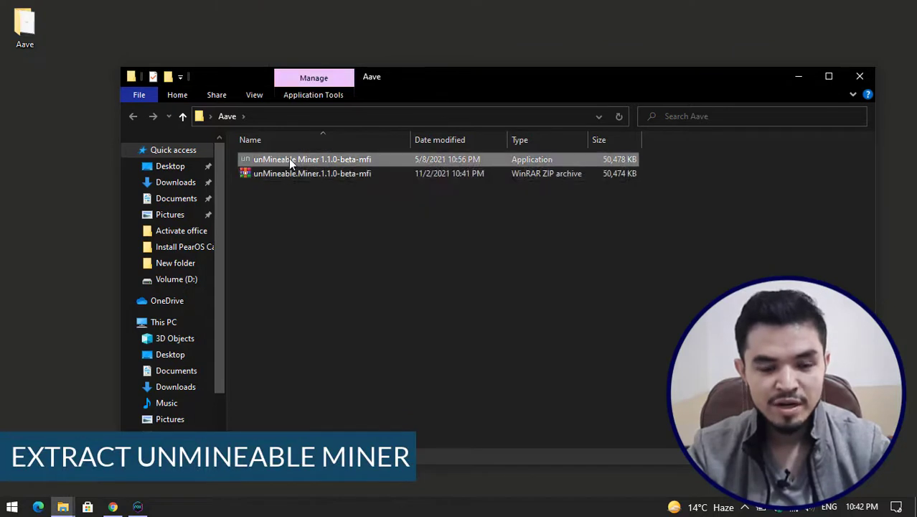
click(799, 77)
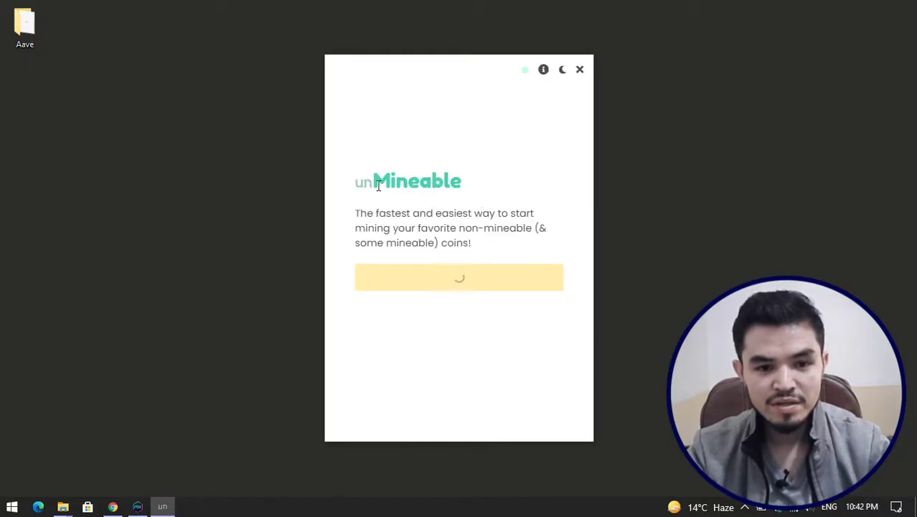
click(480, 286)
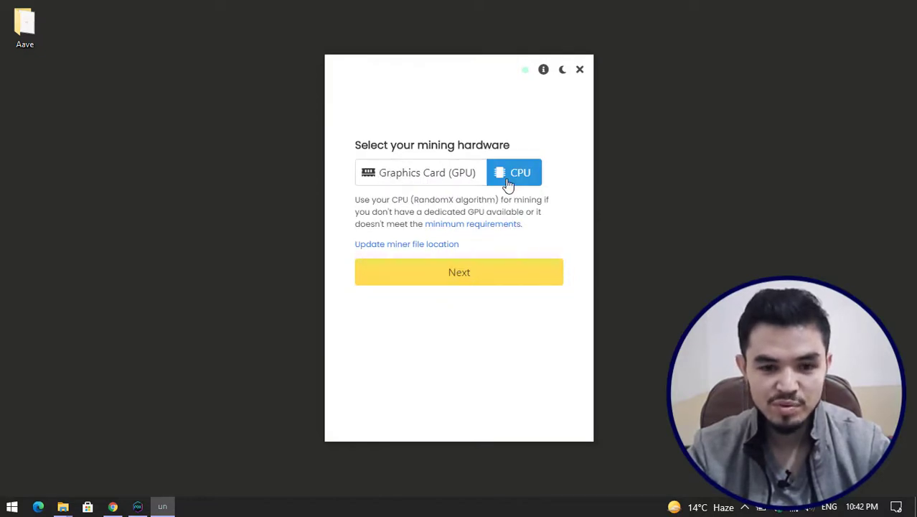
click(488, 282)
- Select Aave as the coin to mine and clear the prefilled wallet address
click(448, 181)
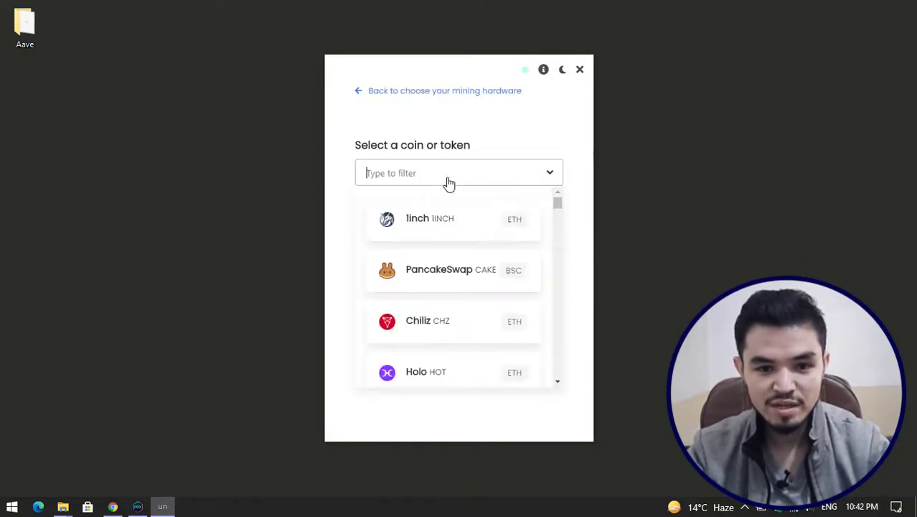
scroll(457, 287, down, 6)
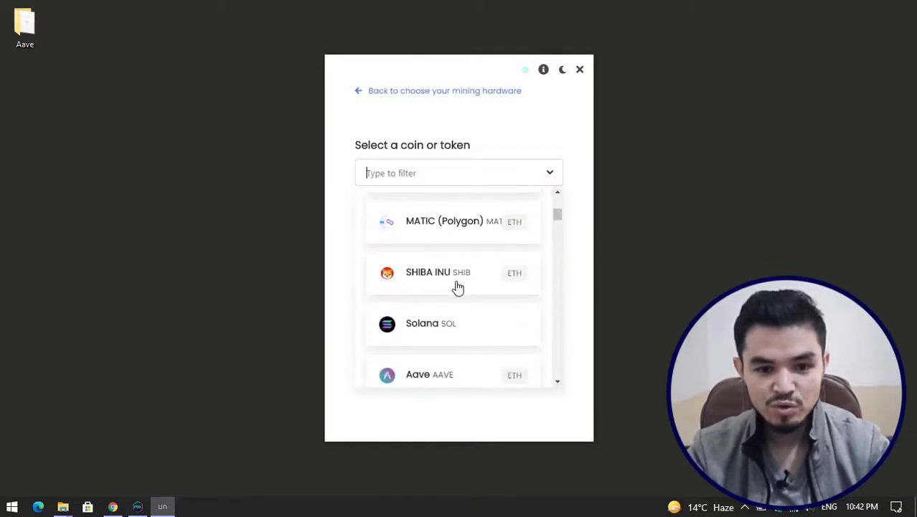
click(439, 308)
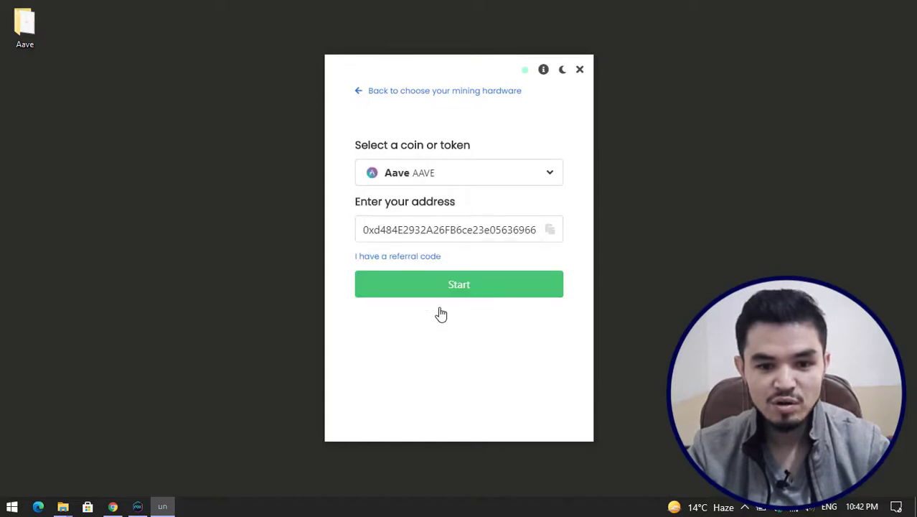
double_click(473, 230)
key(BackSpace)
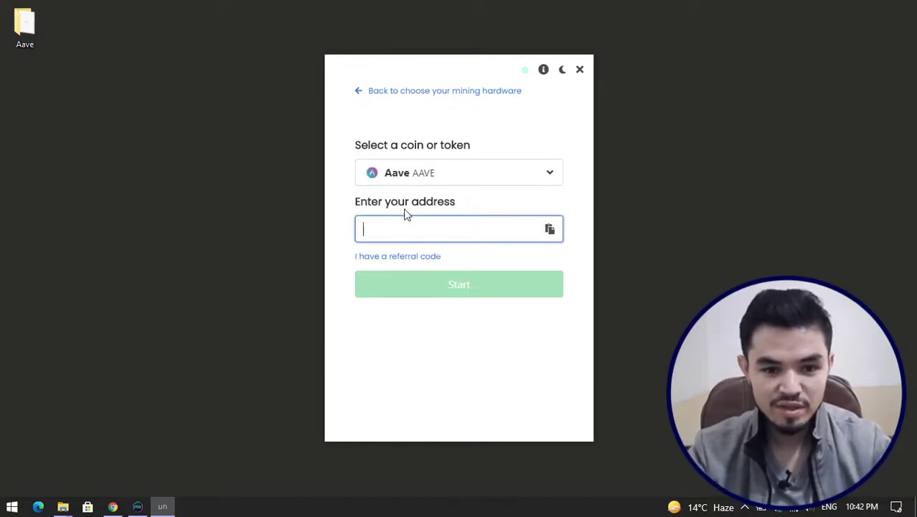
- Copy the AAVE receive address from Trust Wallet in NoxPlayer and start mining to it in unMineable Miner
click(138, 506)
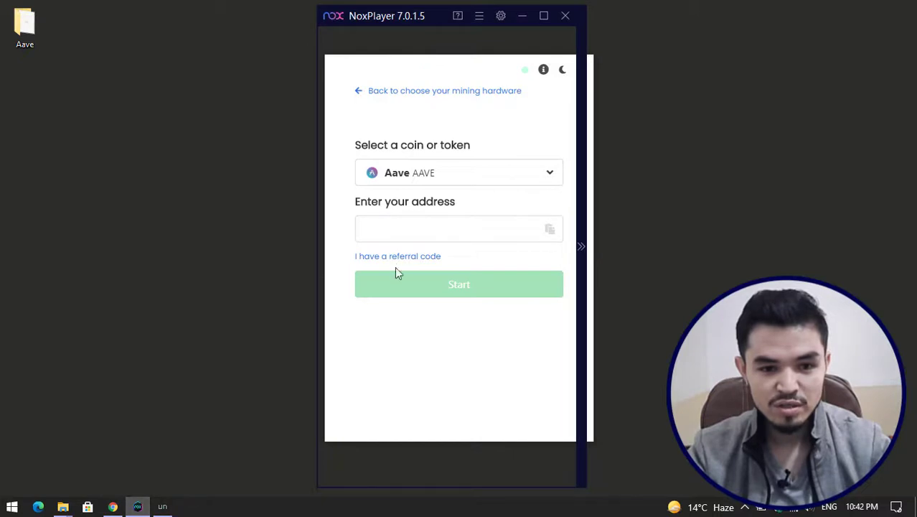
click(399, 447)
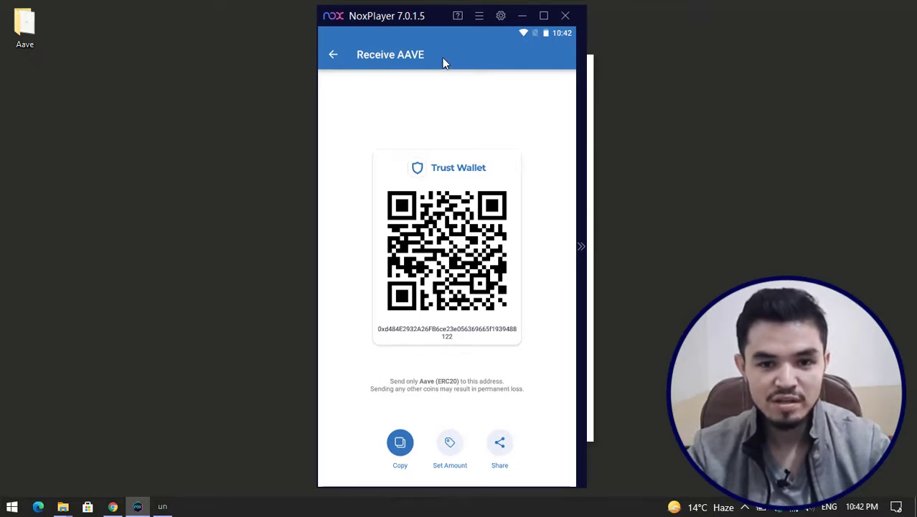
click(522, 16)
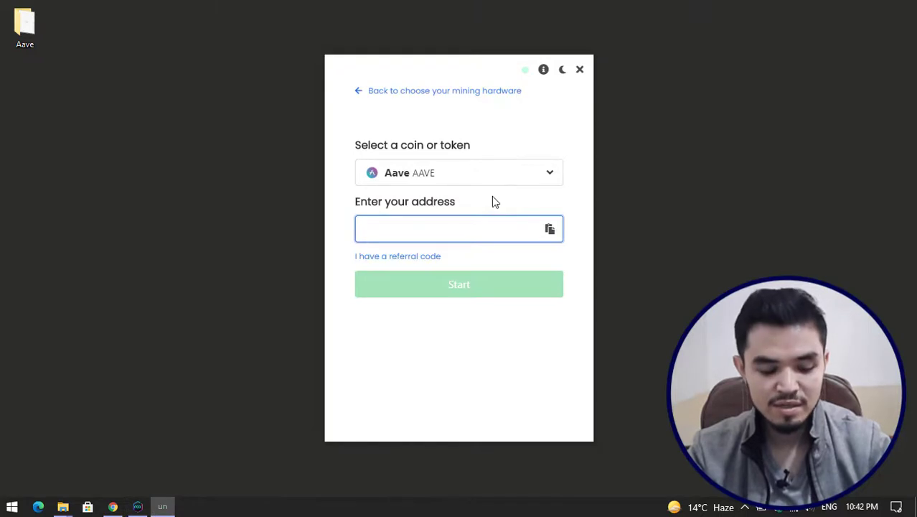
key(ctrl+v)
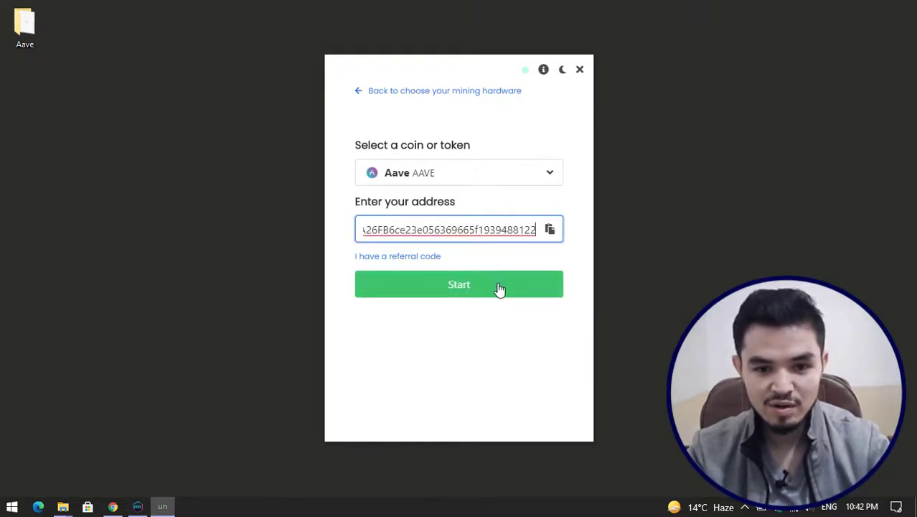
click(501, 287)
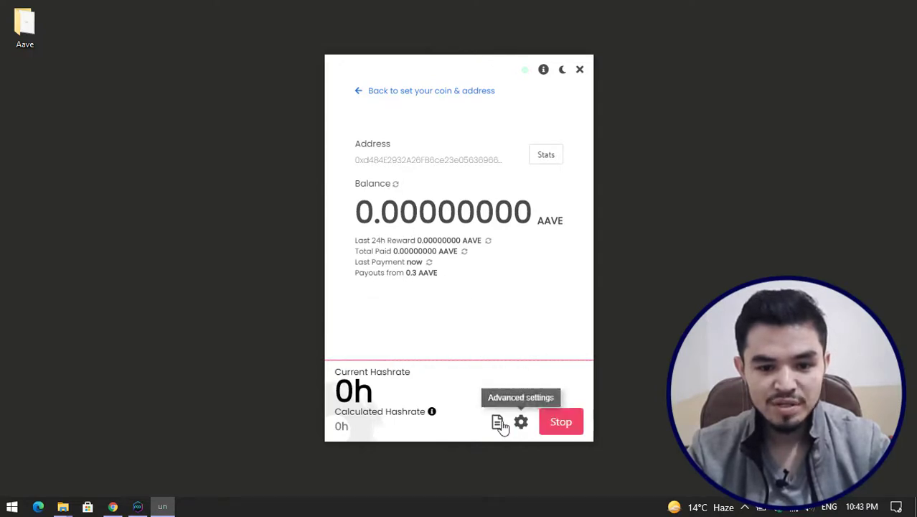
- Review the miner's advanced settings for intensity, worker name and referral code, close them unsaved and check the minimum payout
click(518, 421)
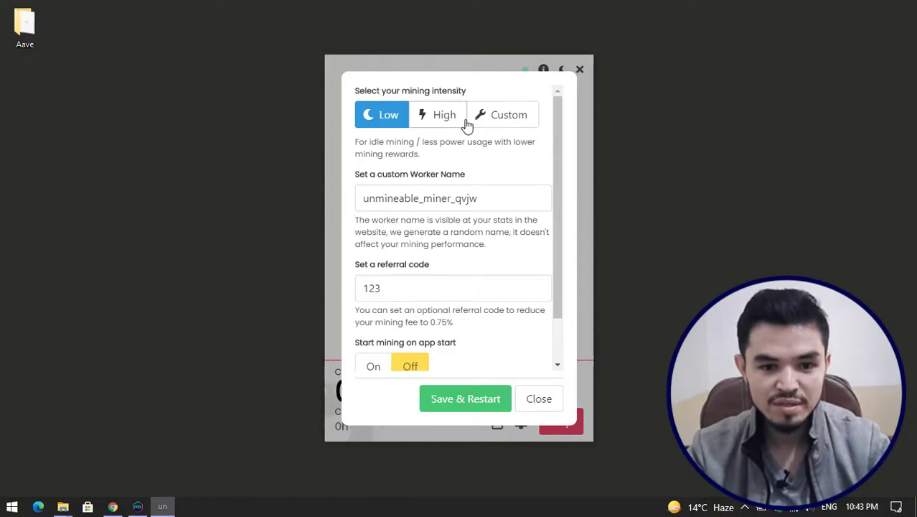
click(400, 190)
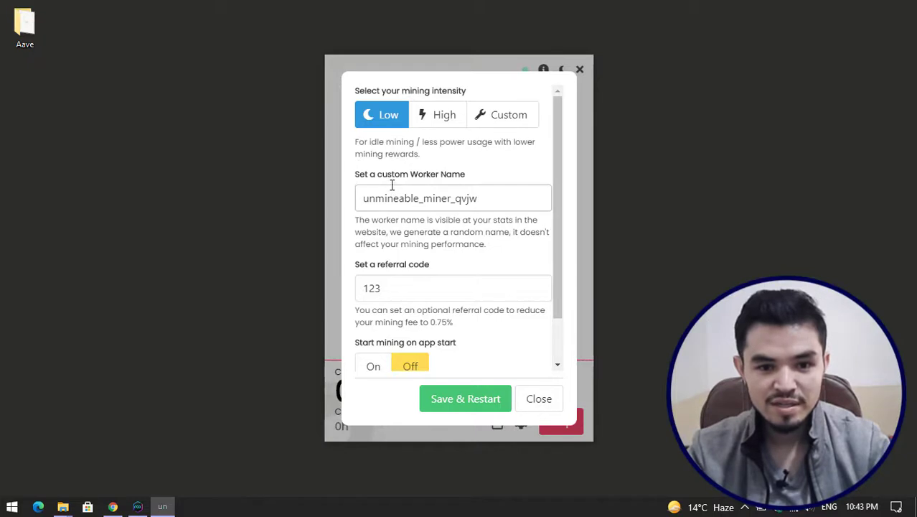
scroll(459, 281, down, 2)
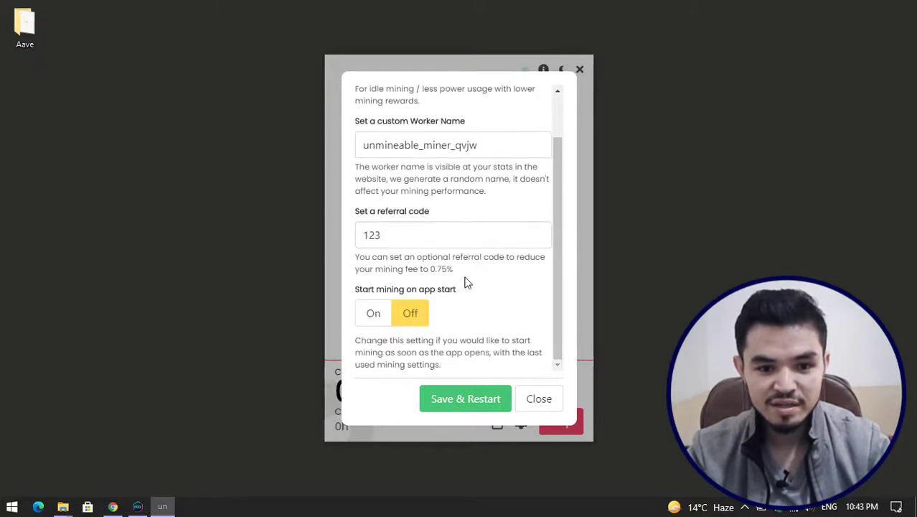
click(541, 400)
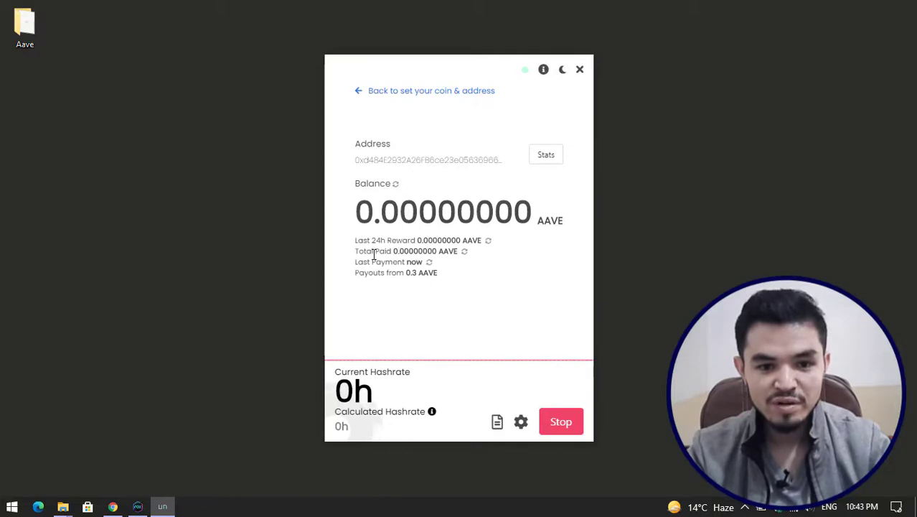
double_click(411, 274)
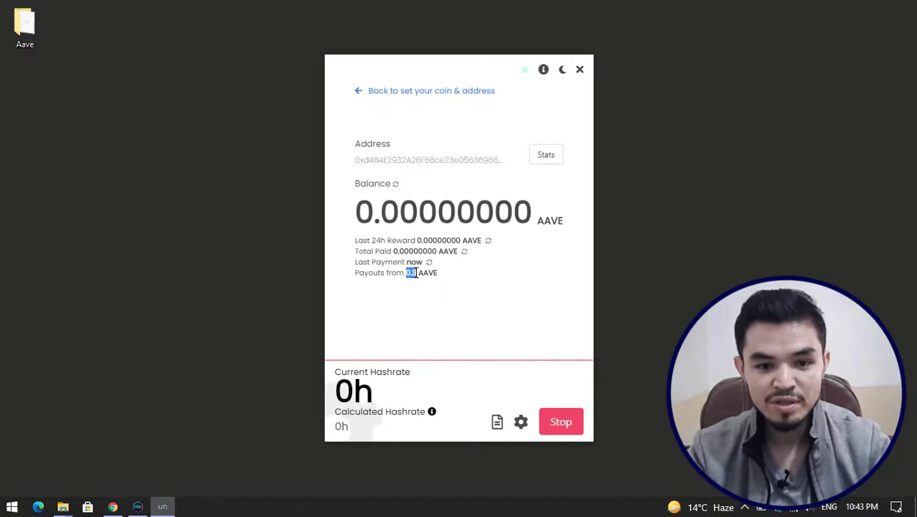
click(425, 275)
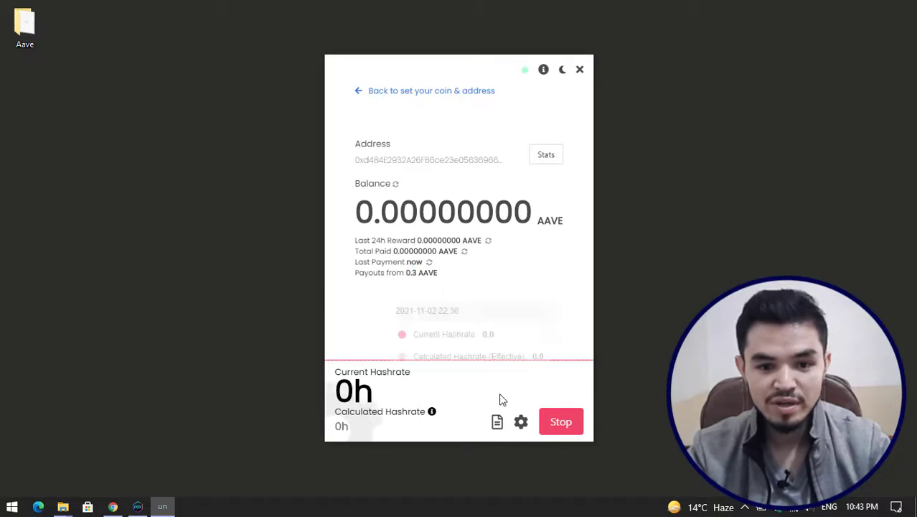
- Open the wallet address's mining stats page from the miner and turn on auto pay
click(545, 161)
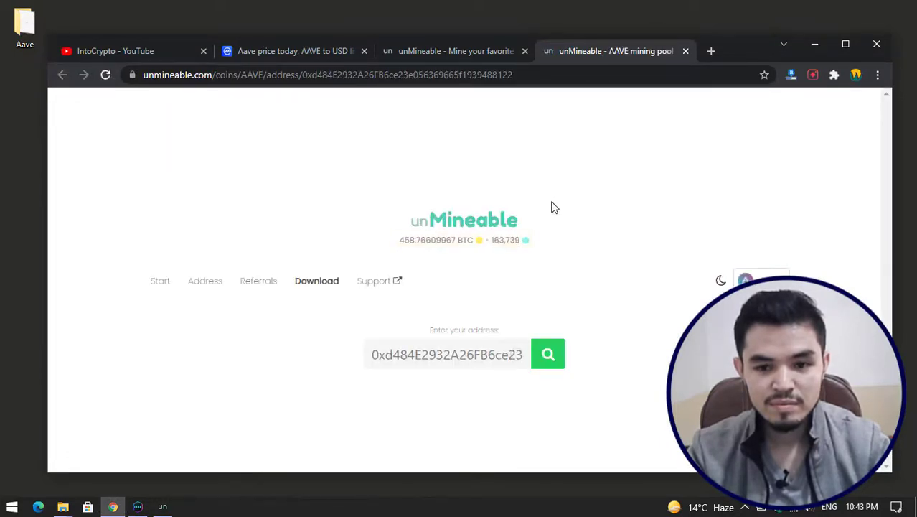
scroll(675, 286, down, 2)
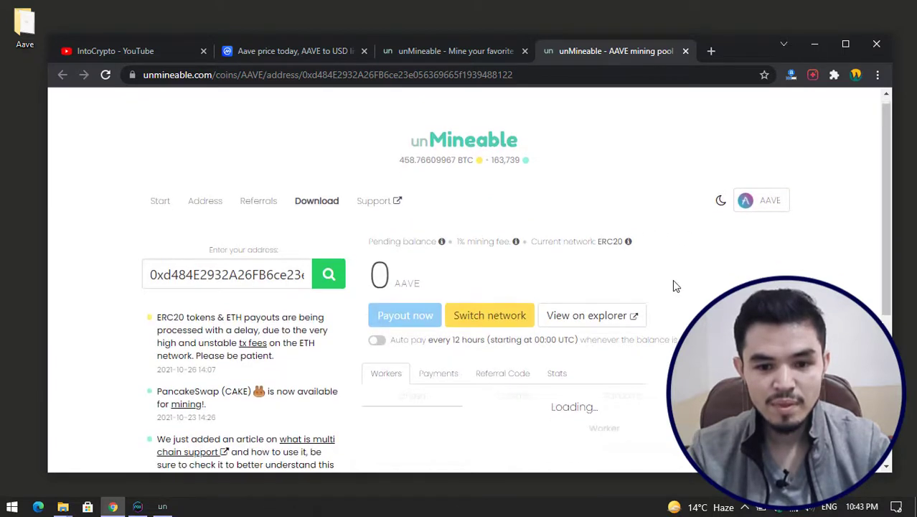
click(379, 215)
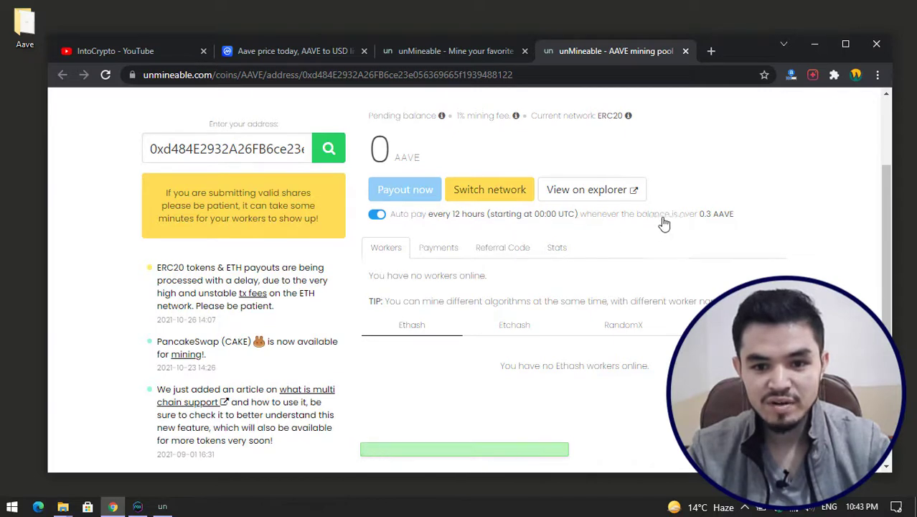
- Look through the workers, payments and stats sections of the AAVE address page, and minimize the browser
scroll(574, 280, down, 1)
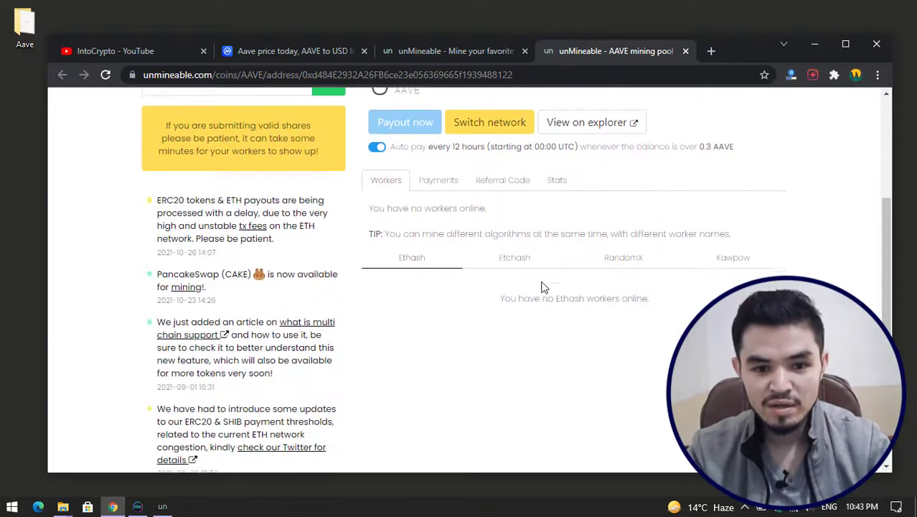
click(434, 185)
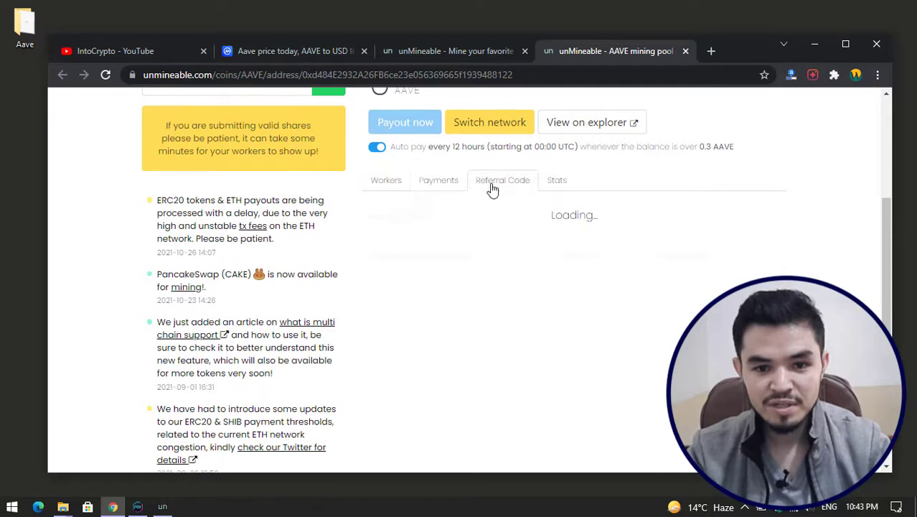
click(556, 185)
scroll(759, 172, up, 2)
click(813, 47)
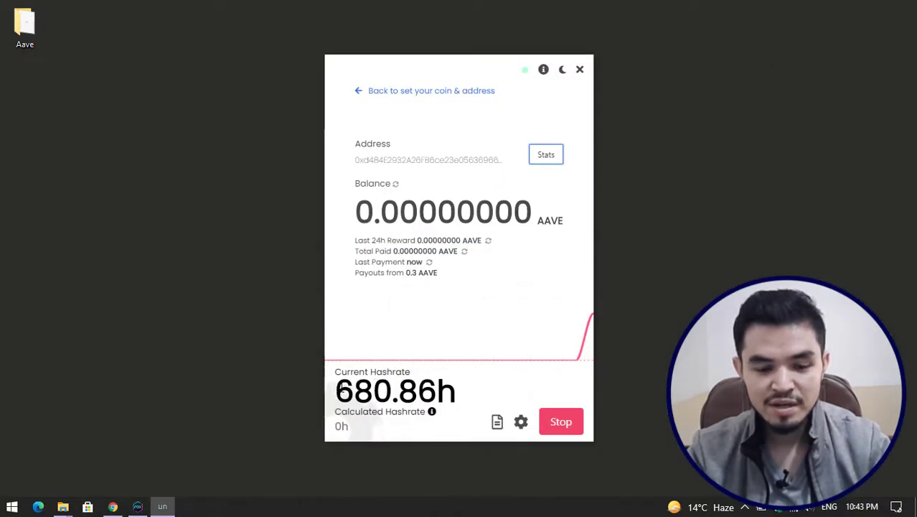
- Check the current hashrate in unMineable Miner
drag(342, 388, 430, 393)
click(416, 392)
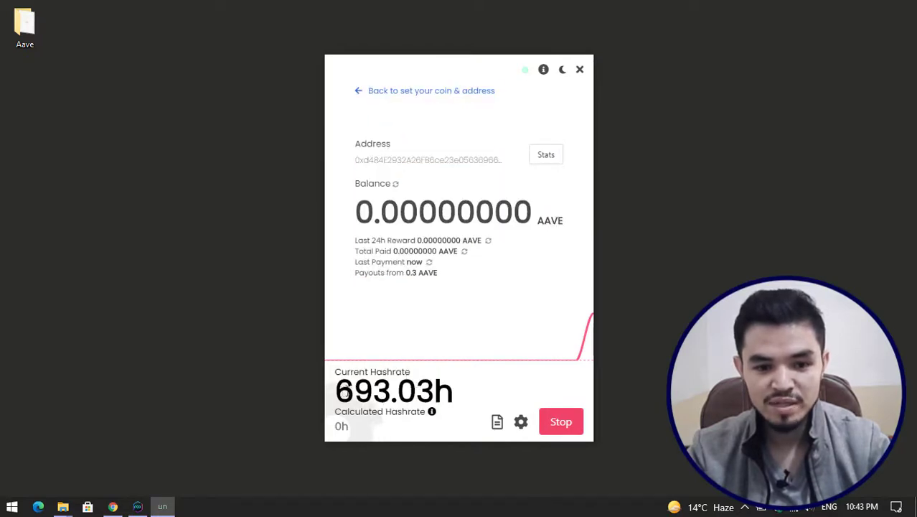
drag(346, 394, 387, 388)
click(365, 388)
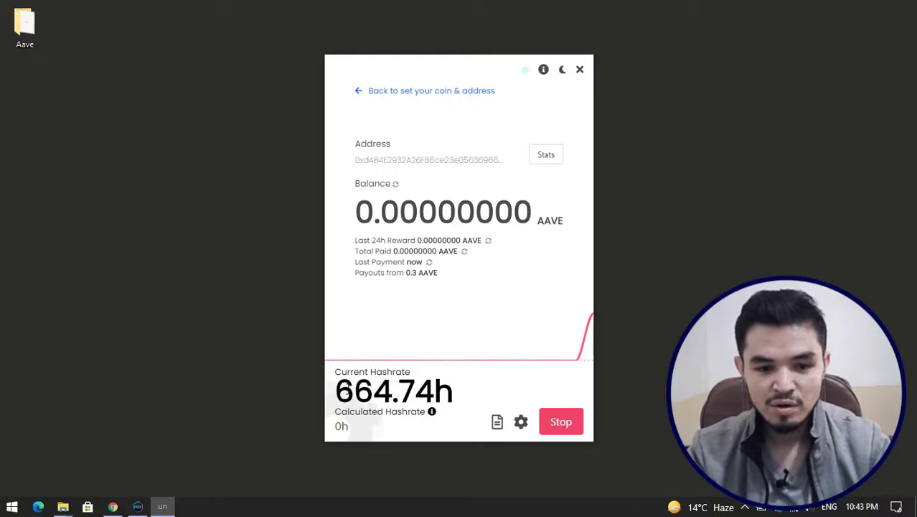